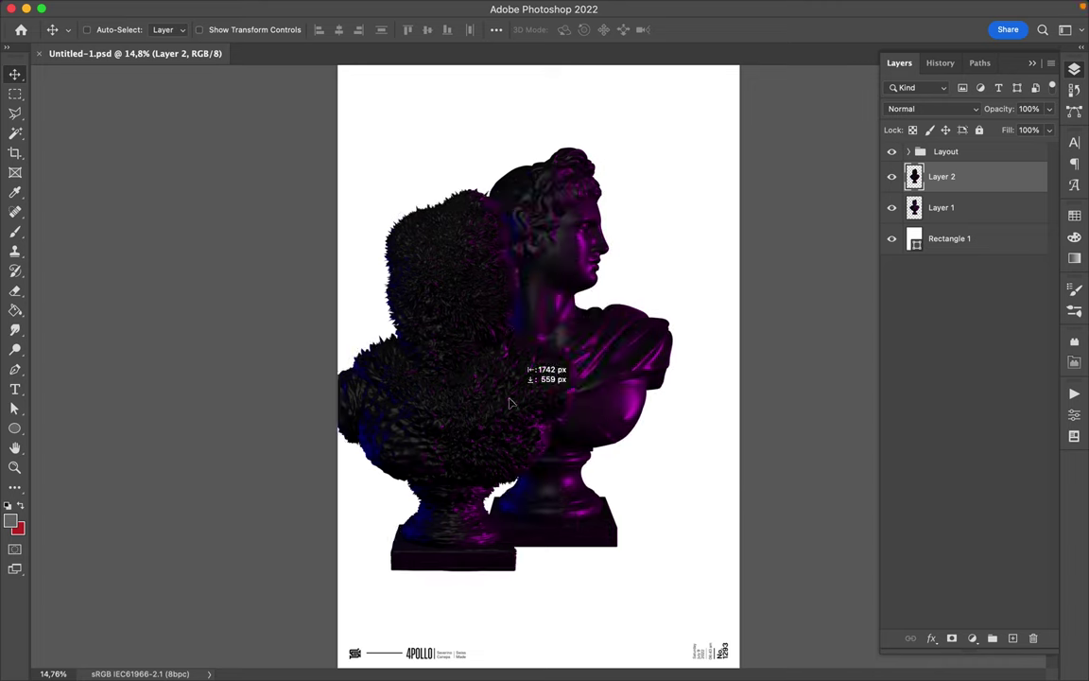
- Move Layer 2 so the busts overlap, and add Levels with midtones 2.77 and white 252
left_click_drag(730, 506, 688, 492)
left_click(972, 638)
left_click(1016, 403)
mouse_move(948, 537)
left_mouse_down()
mouse_move(870, 537)
mouse_move(883, 537)
left_mouse_up()
left_click_drag(1038, 536, 1038, 538)
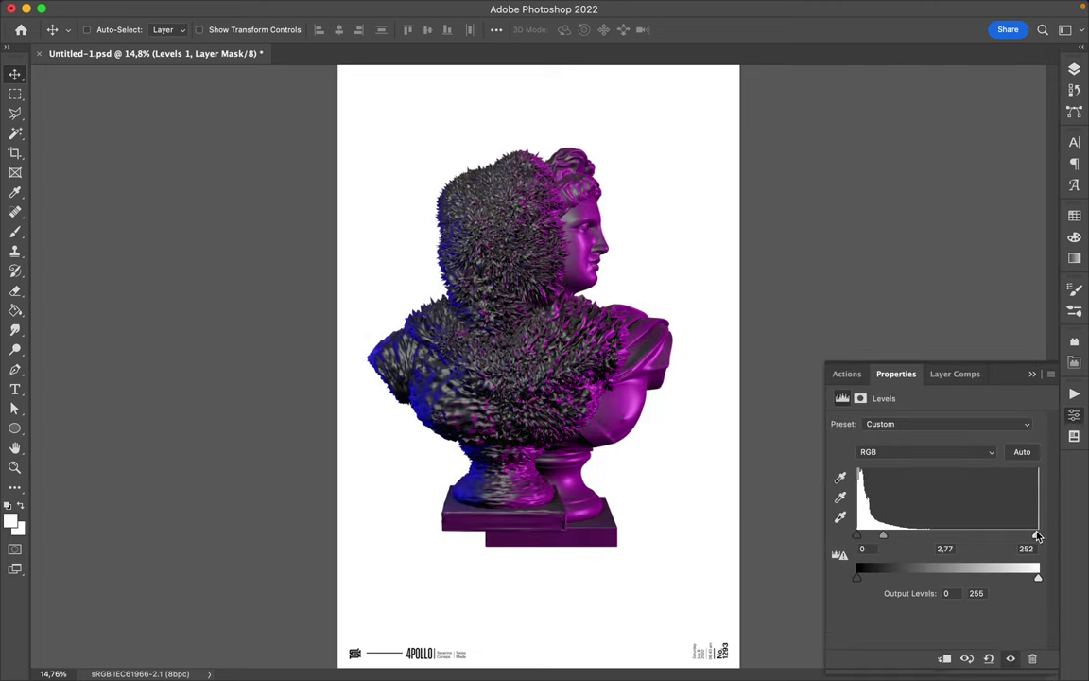
- Add a Hue/Saturation adjustment with Hue +29 to push the busts toward pink-magenta
left_click(1074, 70)
left_click(999, 654)
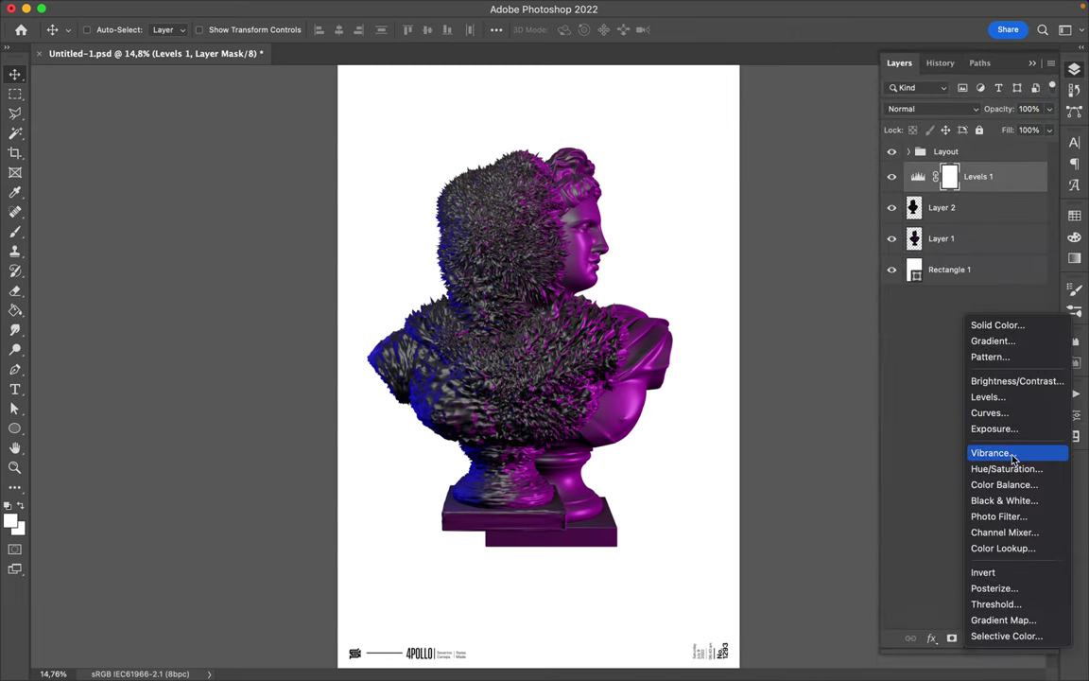
left_click(984, 469)
mouse_move(936, 482)
left_mouse_down()
mouse_move(890, 481)
mouse_move(969, 494)
mouse_move(933, 510)
mouse_move(954, 510)
left_mouse_up()
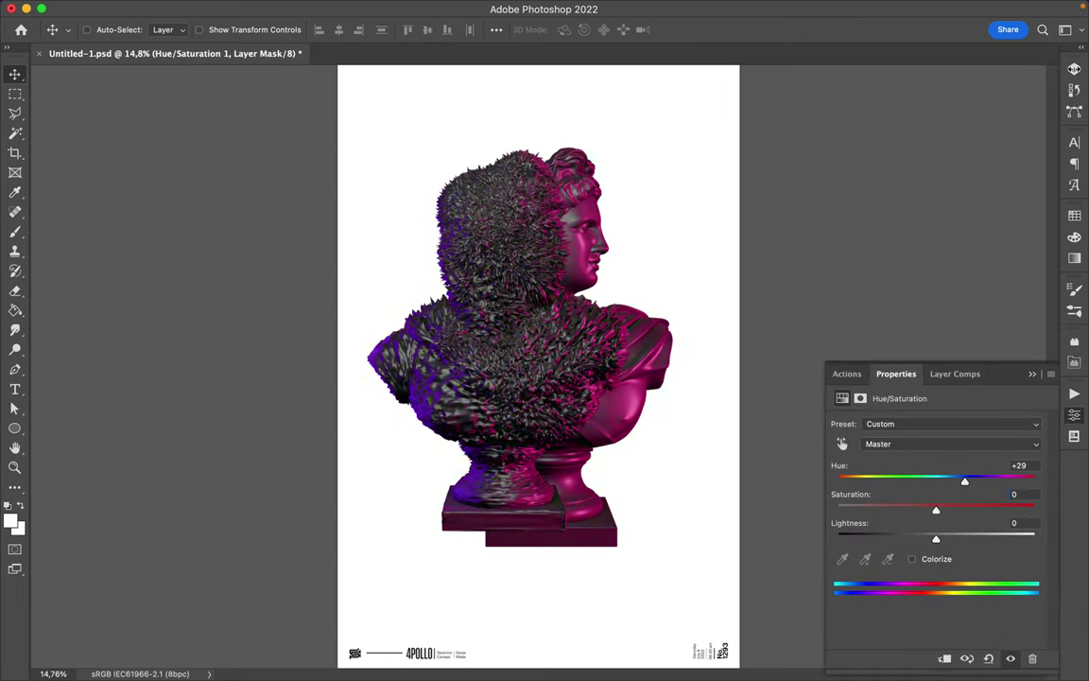
- Add a Selective Color layer tinting Neutrals and Blacks toward cyan-magenta, above Hue/Saturation 1
left_click(1074, 69)
left_click(975, 642)
left_click(946, 440)
left_click(908, 517)
mouse_move(936, 474)
left_mouse_down()
mouse_move(978, 475)
mouse_move(881, 506)
mouse_move(956, 503)
left_mouse_up()
mouse_move(854, 532)
left_mouse_down()
mouse_move(925, 530)
mouse_move(928, 559)
left_mouse_up()
left_click(957, 441)
mouse_move(884, 477)
left_mouse_down()
mouse_move(962, 477)
mouse_move(960, 502)
left_mouse_up()
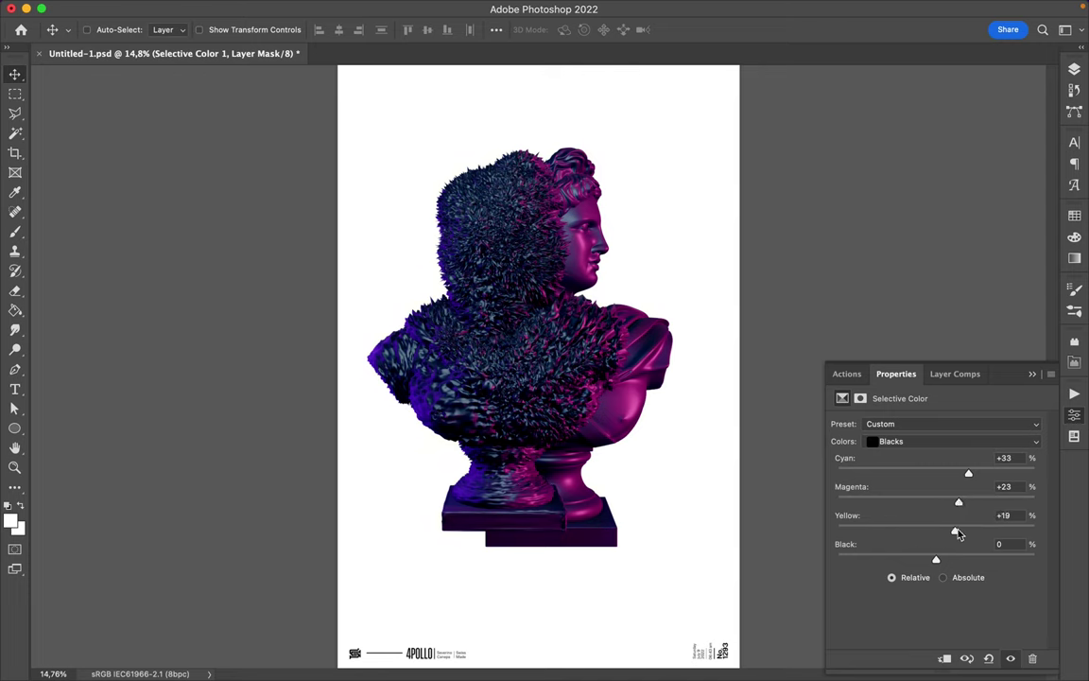
left_click(1075, 69)
mouse_move(983, 176)
left_mouse_down()
mouse_move(988, 251)
mouse_move(983, 163)
left_mouse_up()
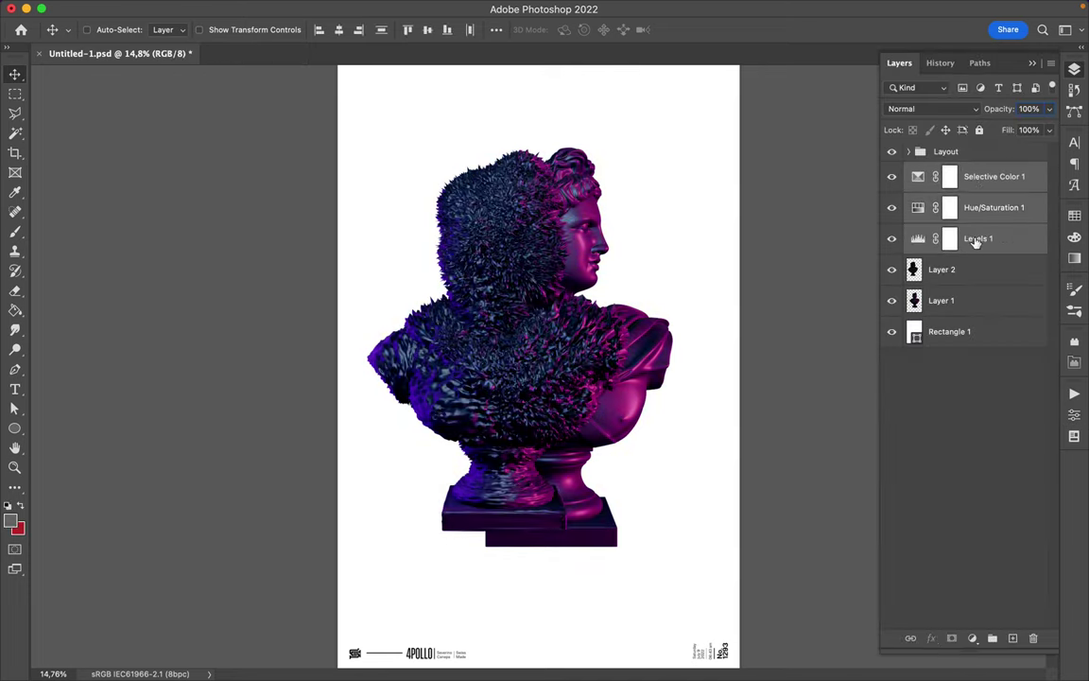
- Alt-drag copies of the three adjustments above Layer 1 and merge them into it
left_click_drag(976, 294, 976, 287)
left_click(972, 397)
left_click(983, 300, "shift")
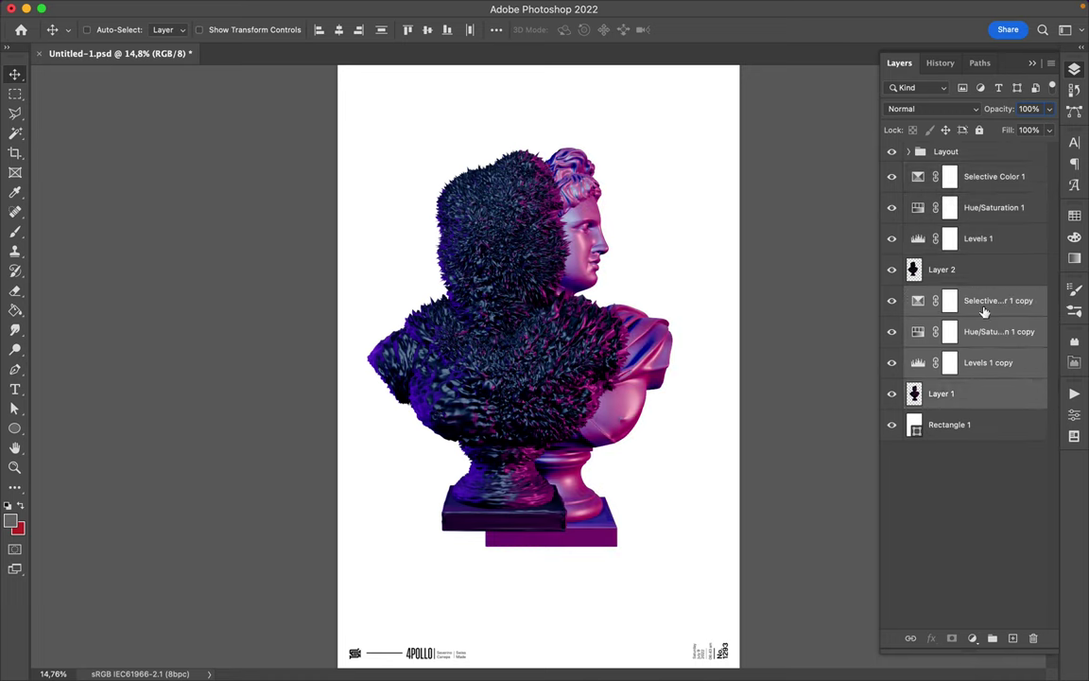
left_click(945, 270)
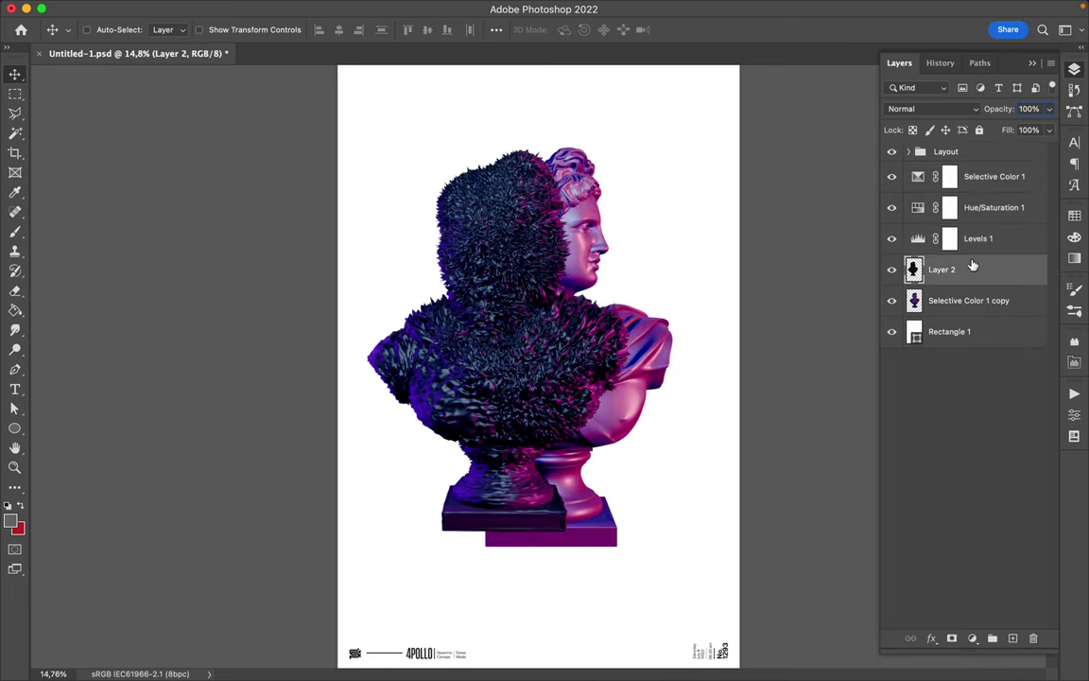
- Bake adjustment copies into Layer 2, hide the original adjustment layers, and reposition the furry bust
left_click(979, 238)
left_click(988, 176, "shift")
left_click_drag(981, 253, 980, 258)
left_click_drag(891, 176, 891, 239)
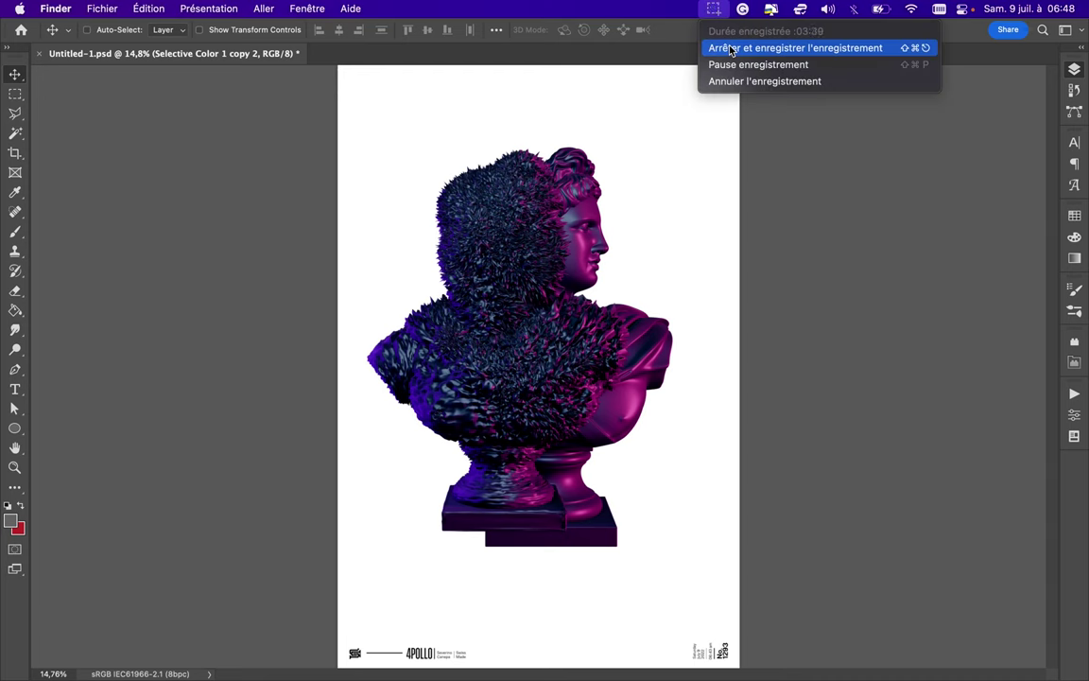
scroll(597, 352, "up", 2)
left_click_drag(598, 353, 543, 324)
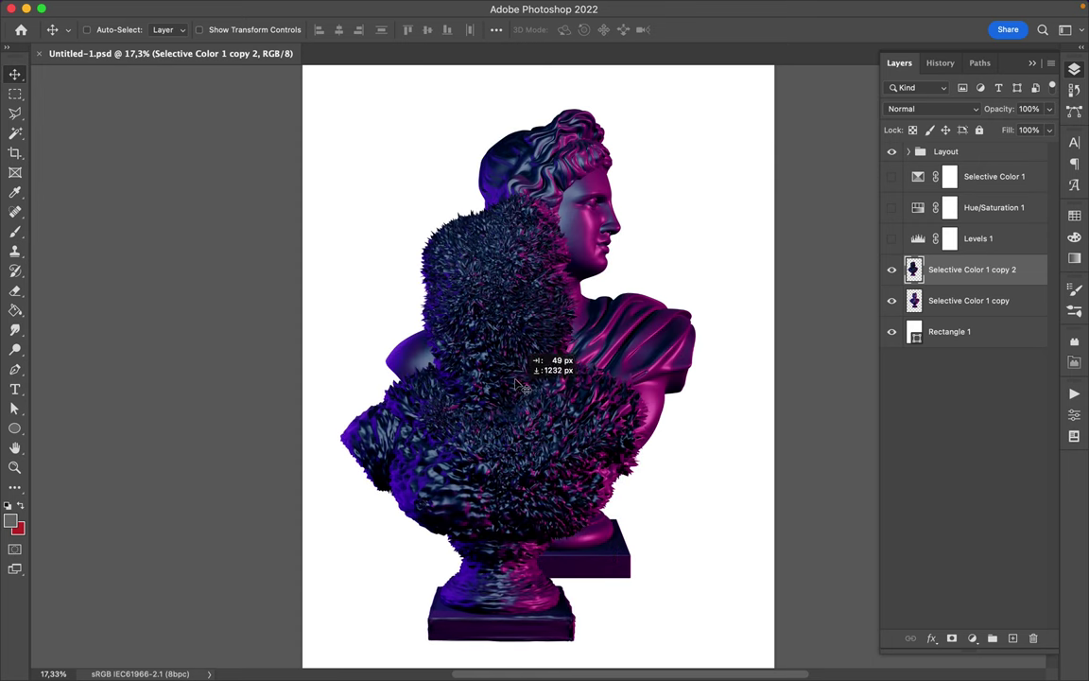
- Trace the fur bust's top with a no-stroke white Pen shape and copy it onto new Layer 1
key("p")
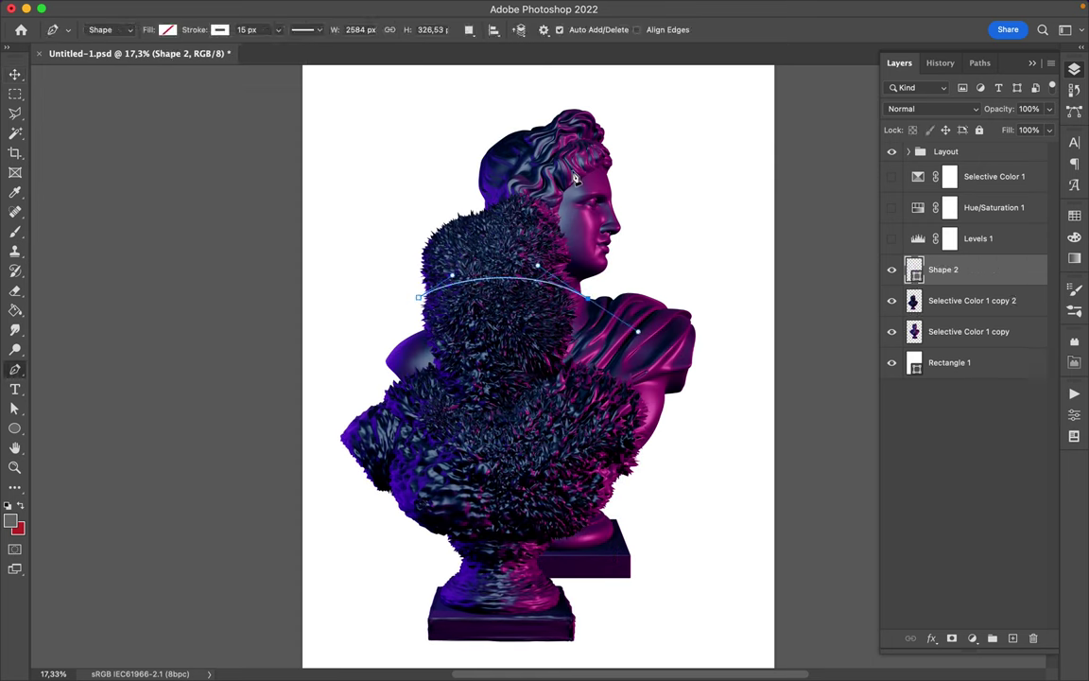
left_click(220, 29)
left_click(127, 54)
left_click(167, 29)
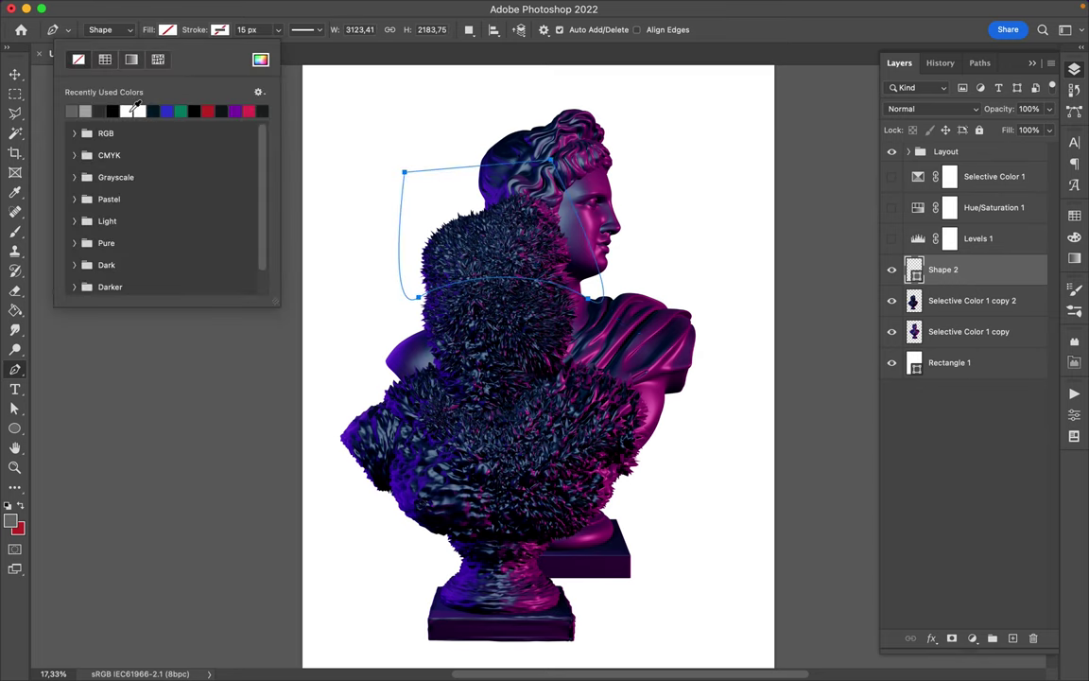
left_click(91, 107)
left_click(952, 305)
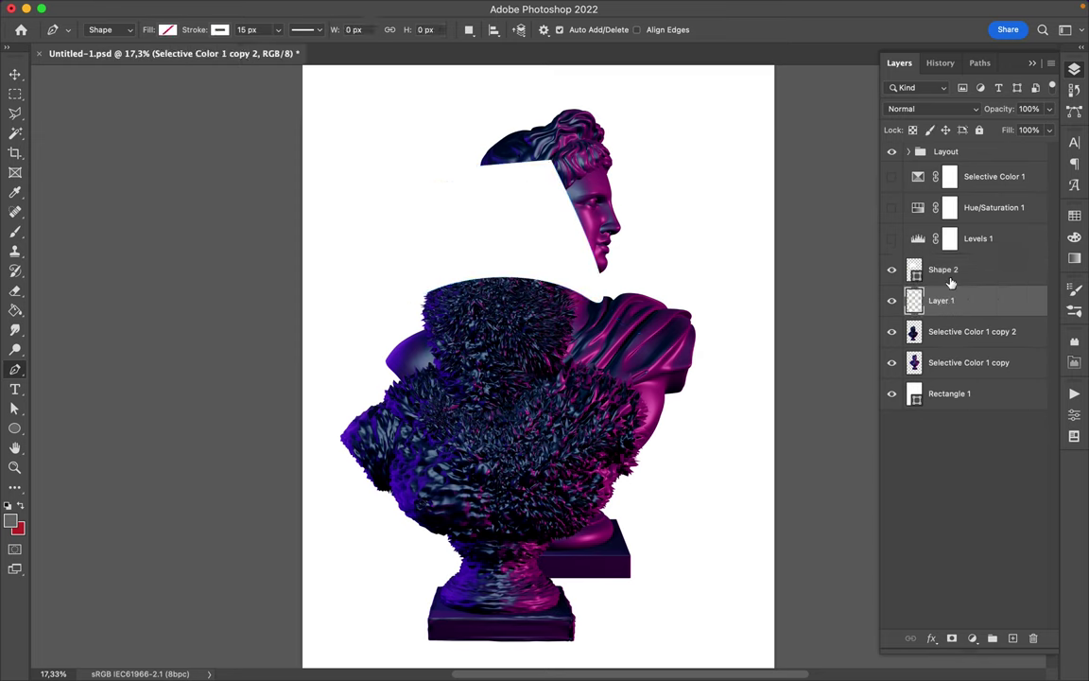
key("ctrl+0")
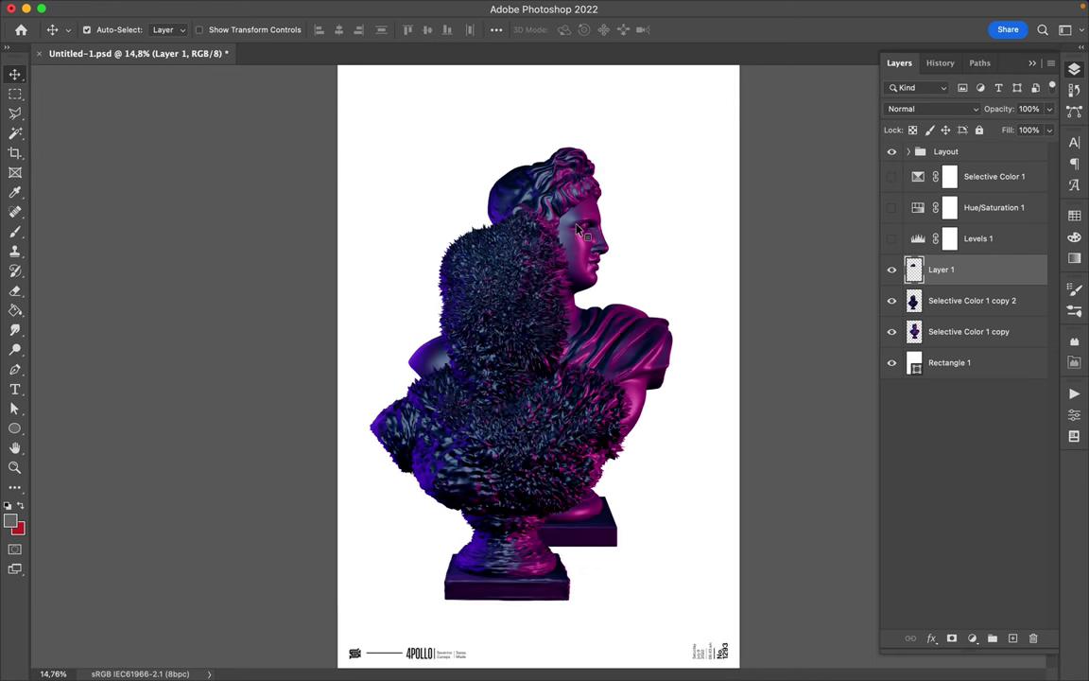
- Place the Layer 1 fur piece atop the classical head and scale it to 120%
left_click(605, 222, "ctrl")
left_click(941, 269)
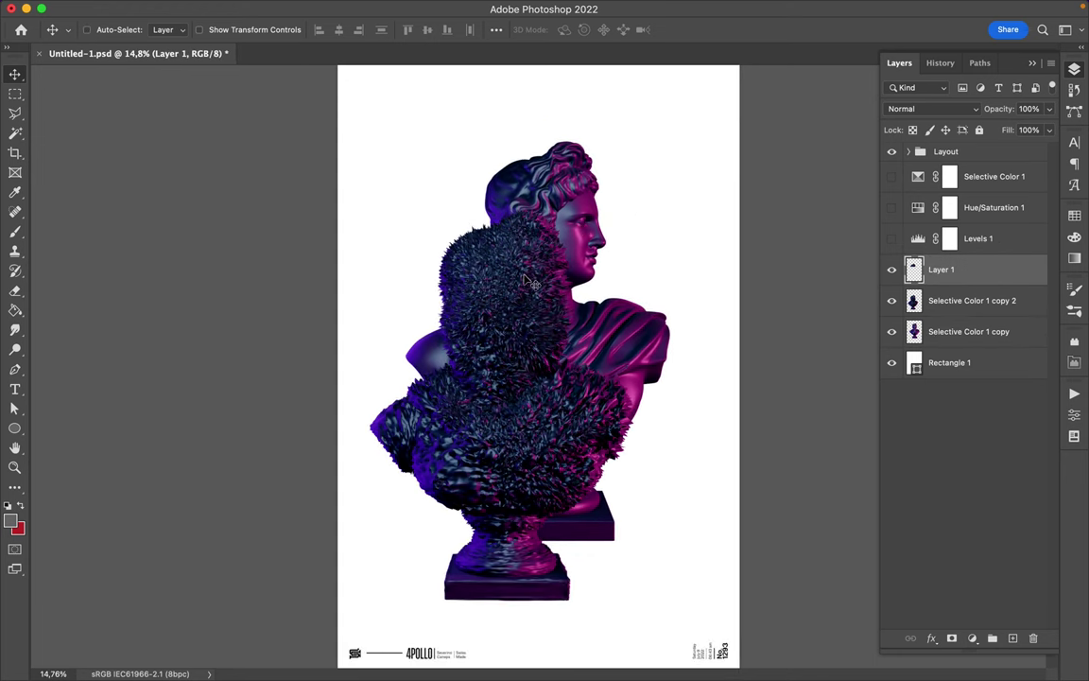
left_click_drag(534, 284, 568, 175)
key("ctrl+t")
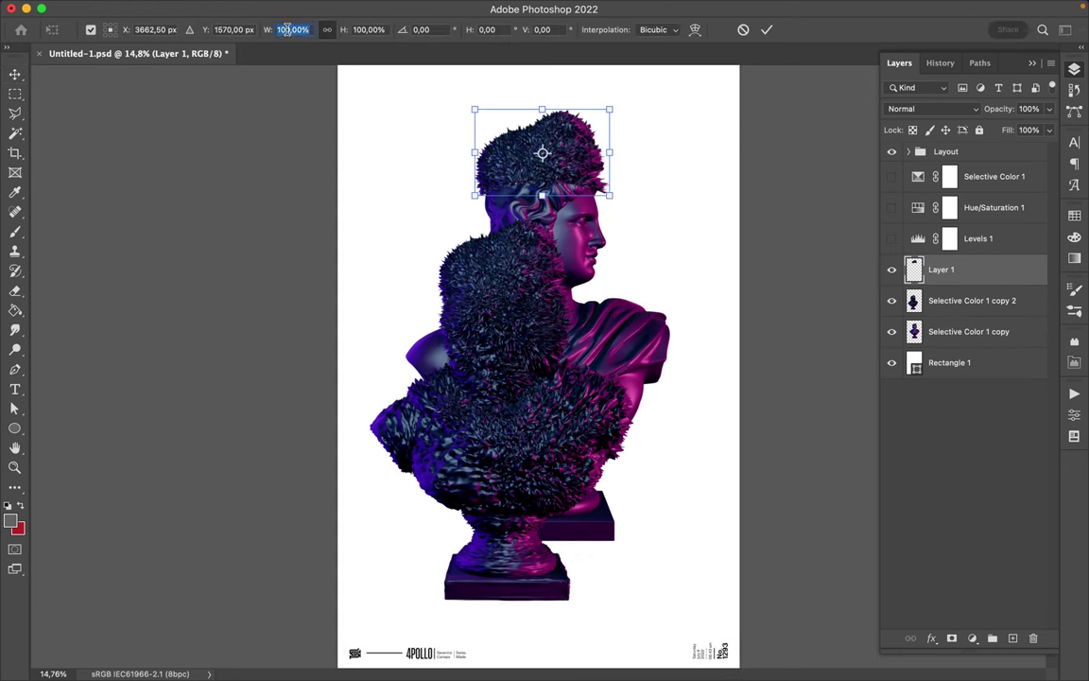
type("120")
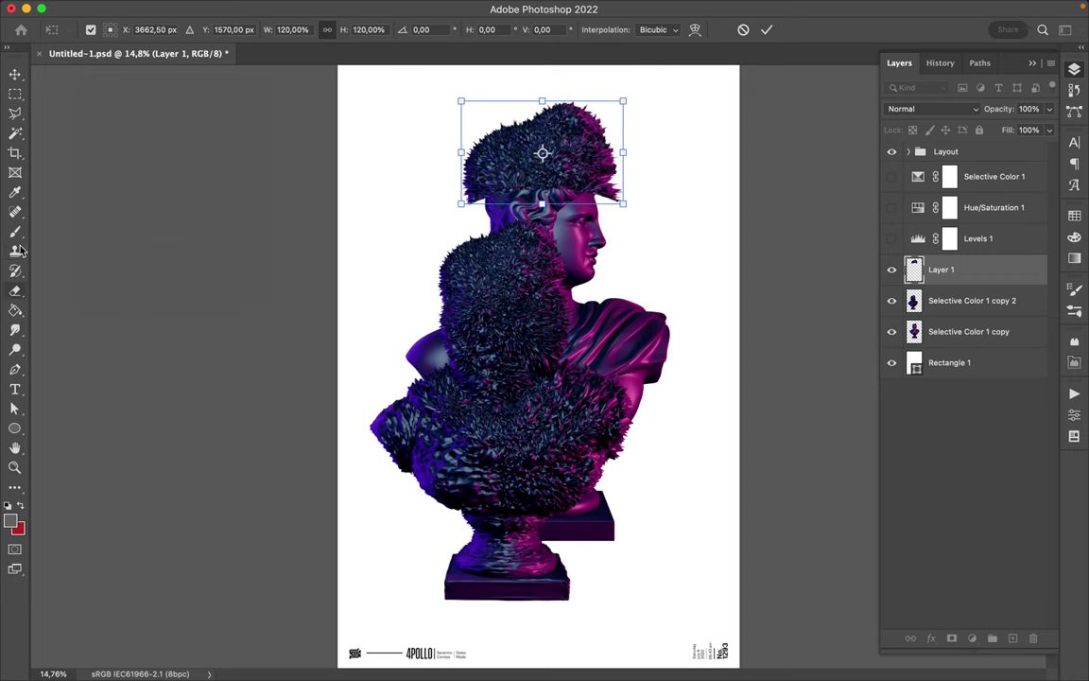
key("Return")
key("u")
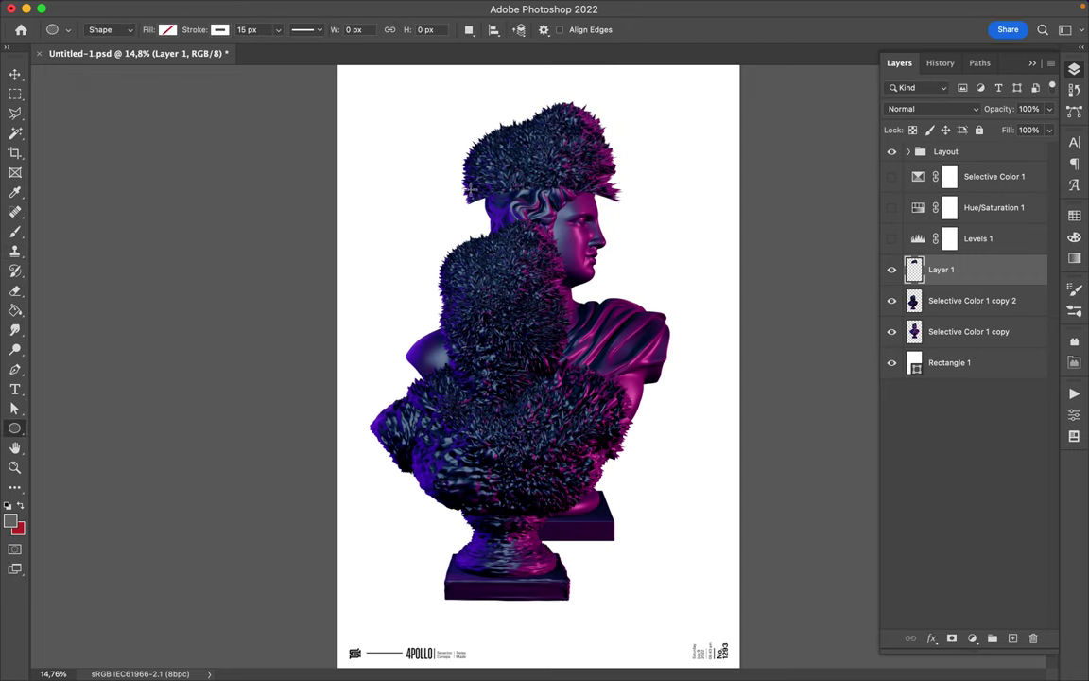
- Draw a wide white 15 px ellipse ring across the head and make it taller
left_click_drag(616, 210, 616, 210)
scroll(539, 194, "up", 5)
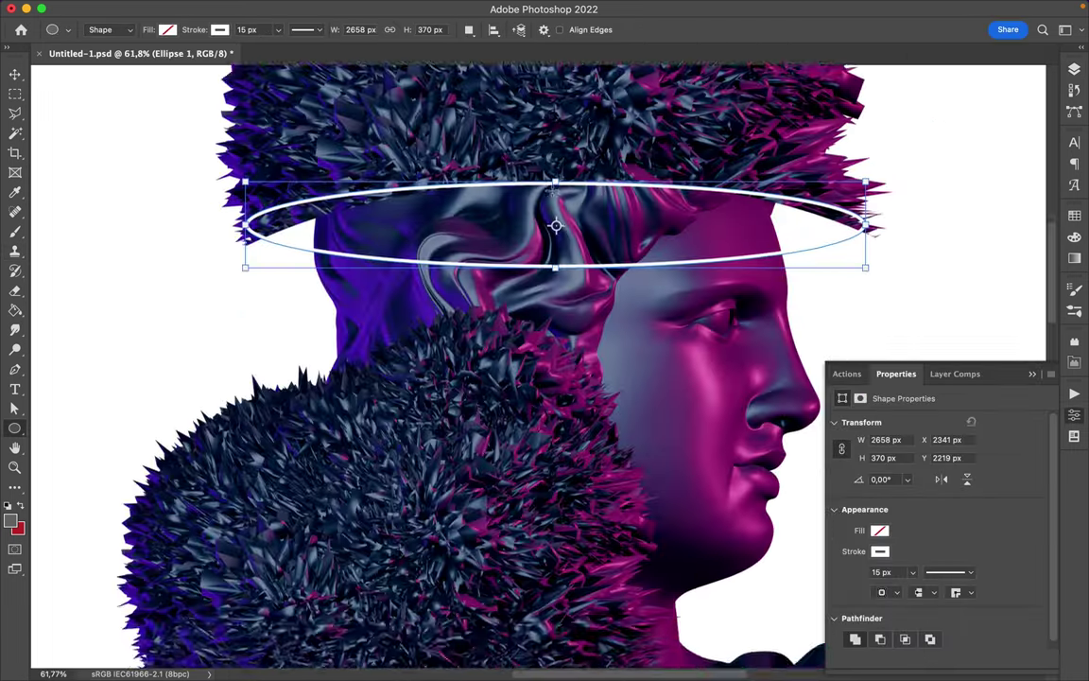
scroll(554, 218, "up", 2)
left_click_drag(556, 228, 554, 228)
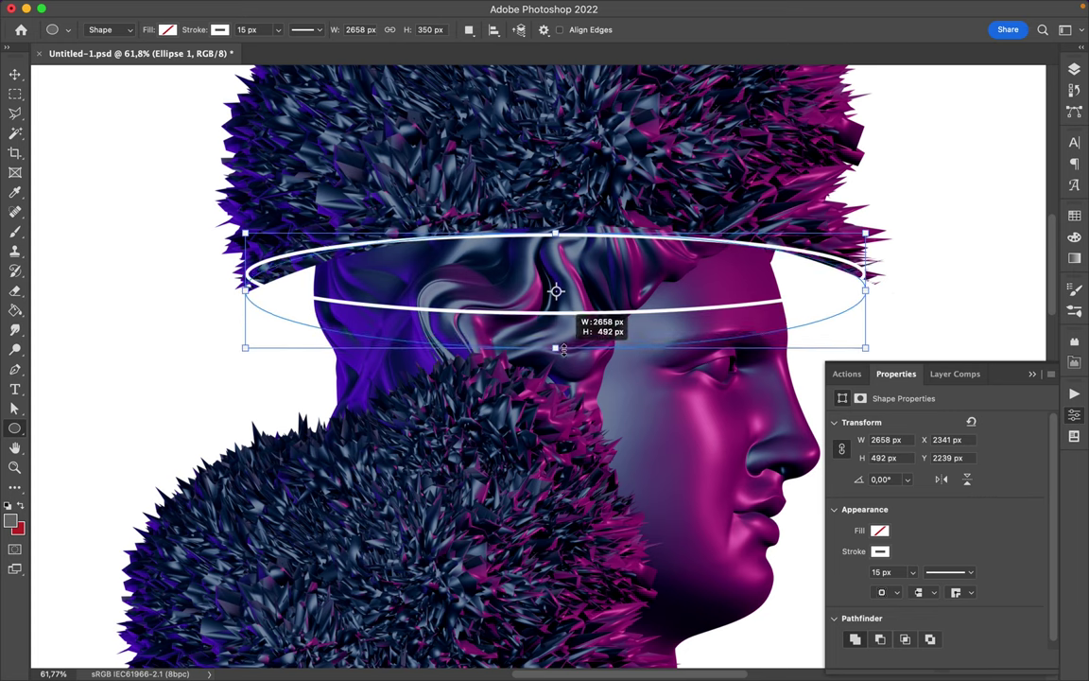
scroll(554, 227, "down", 1)
scroll(554, 297, "down", 1)
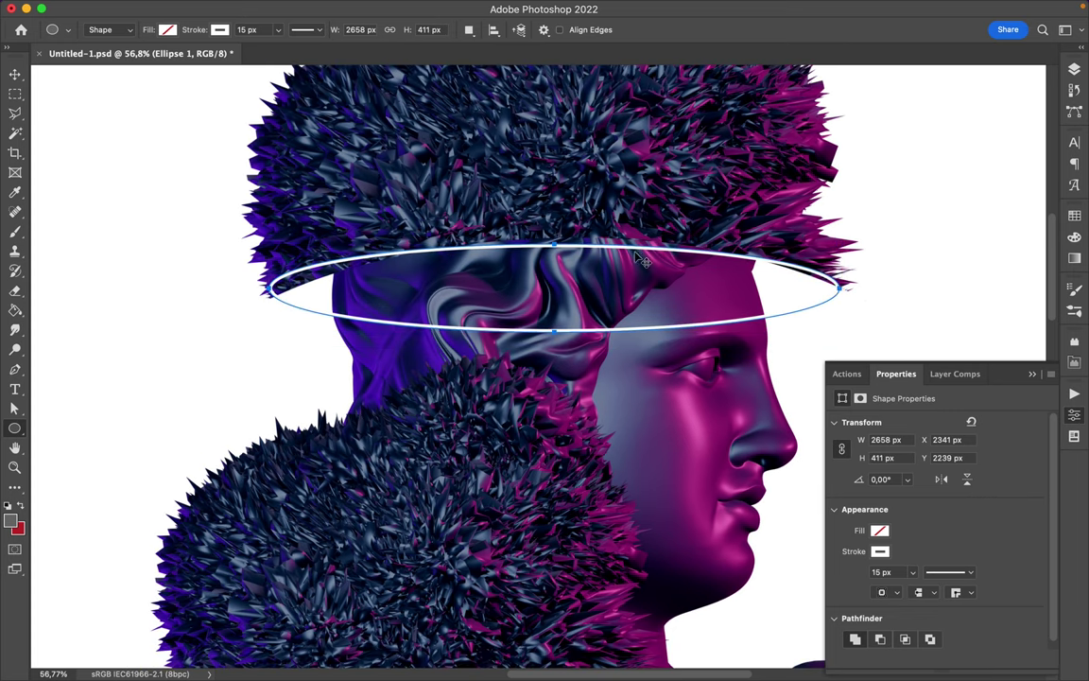
key("v")
scroll(813, 341, "up", 6)
- Flatten the ellipse's lower curve by dragging its bottom anchor upward
key("l")
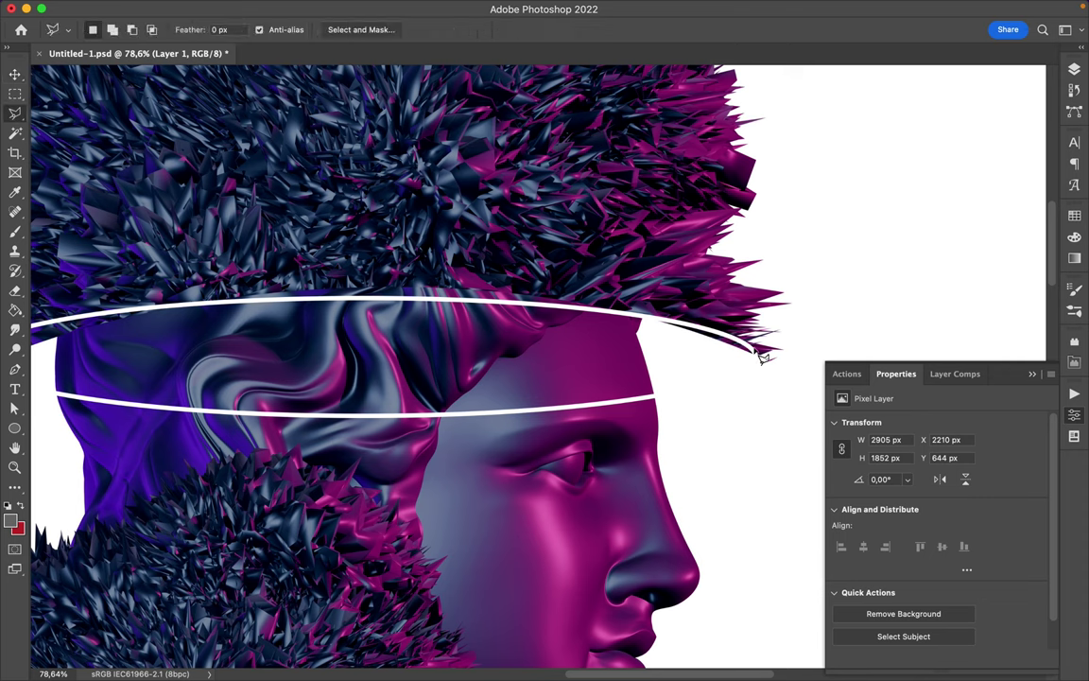
key("v")
scroll(545, 341, "left", 5)
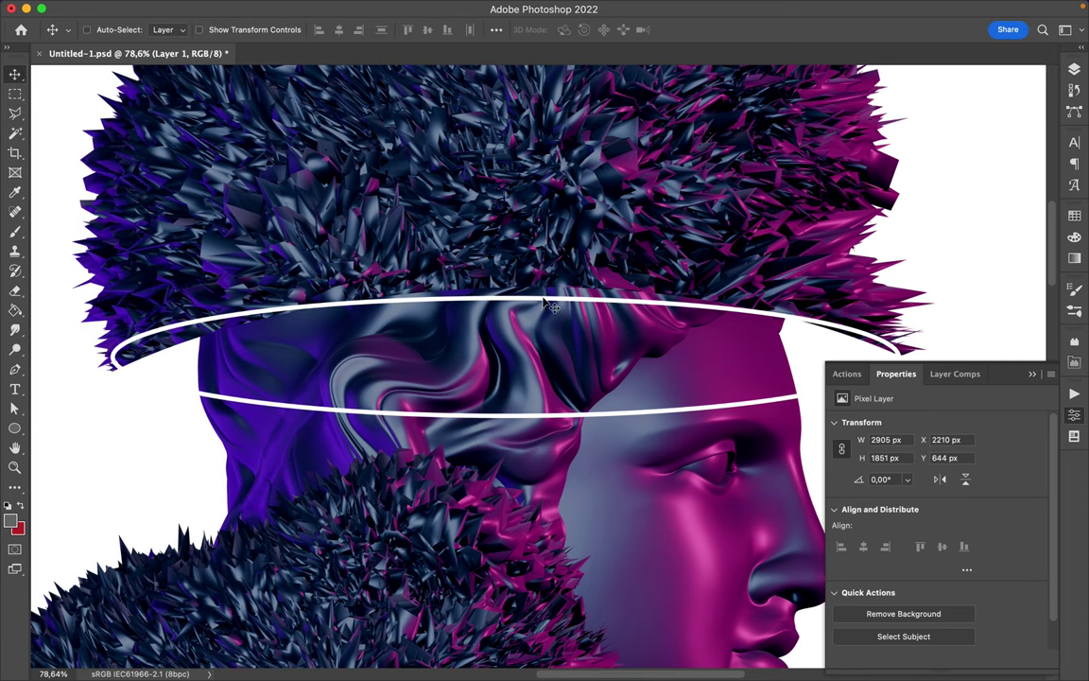
key("a")
left_click(491, 276)
left_click_drag(113, 359, 114, 404)
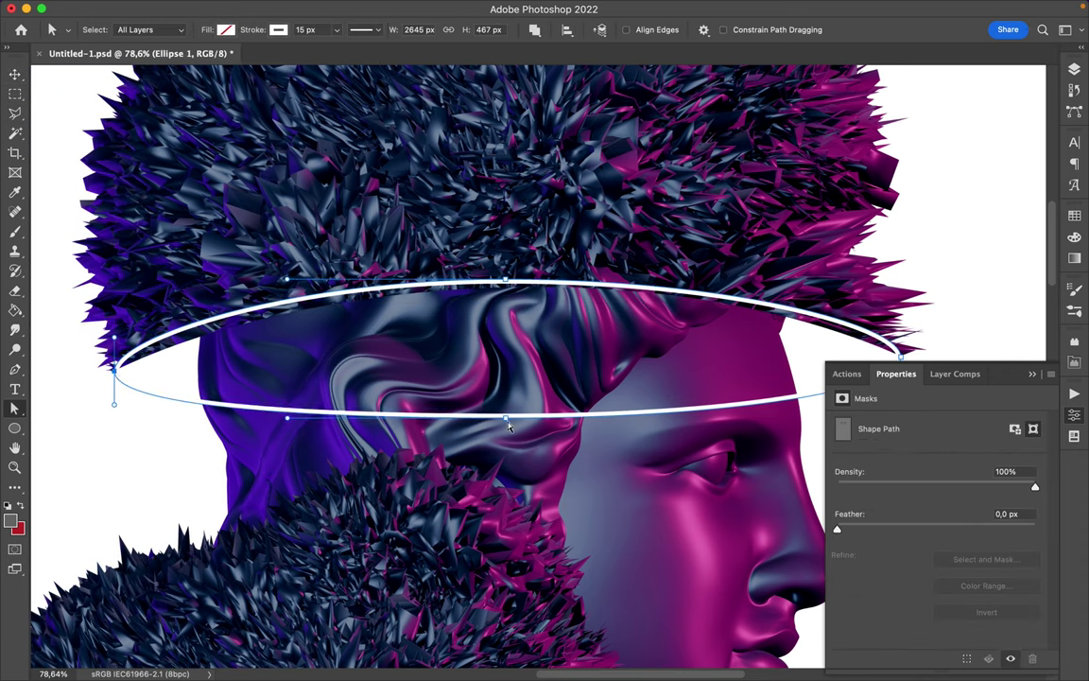
- Give the ellipse a radial gradient fill using dark navy sampled from the hair
key("i")
left_click(367, 141)
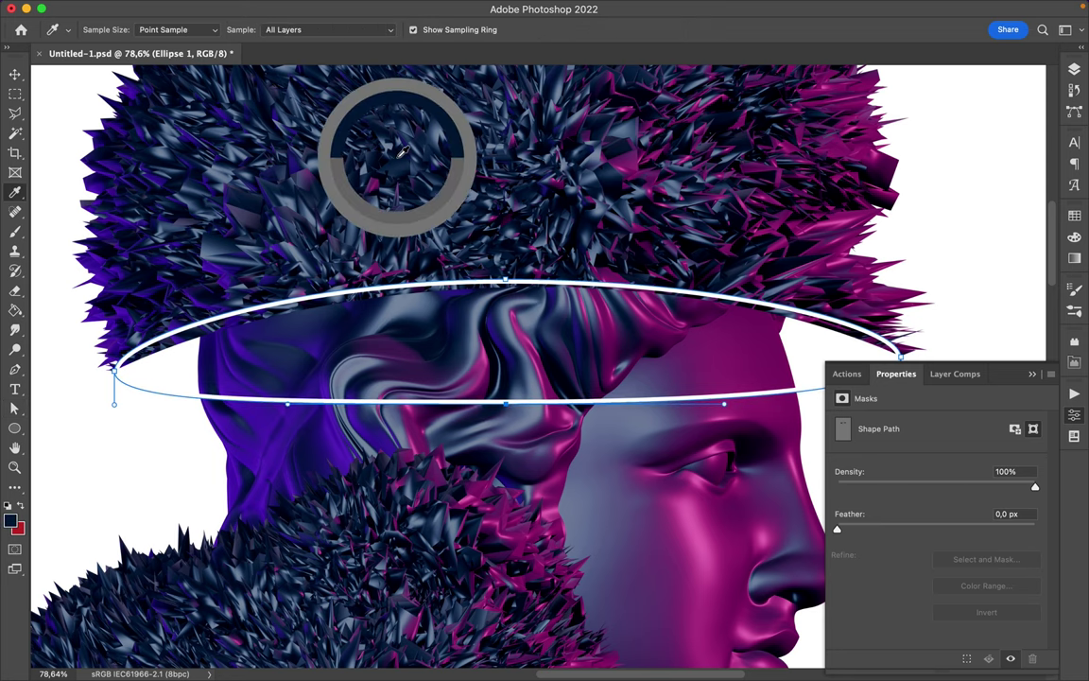
left_click(226, 30)
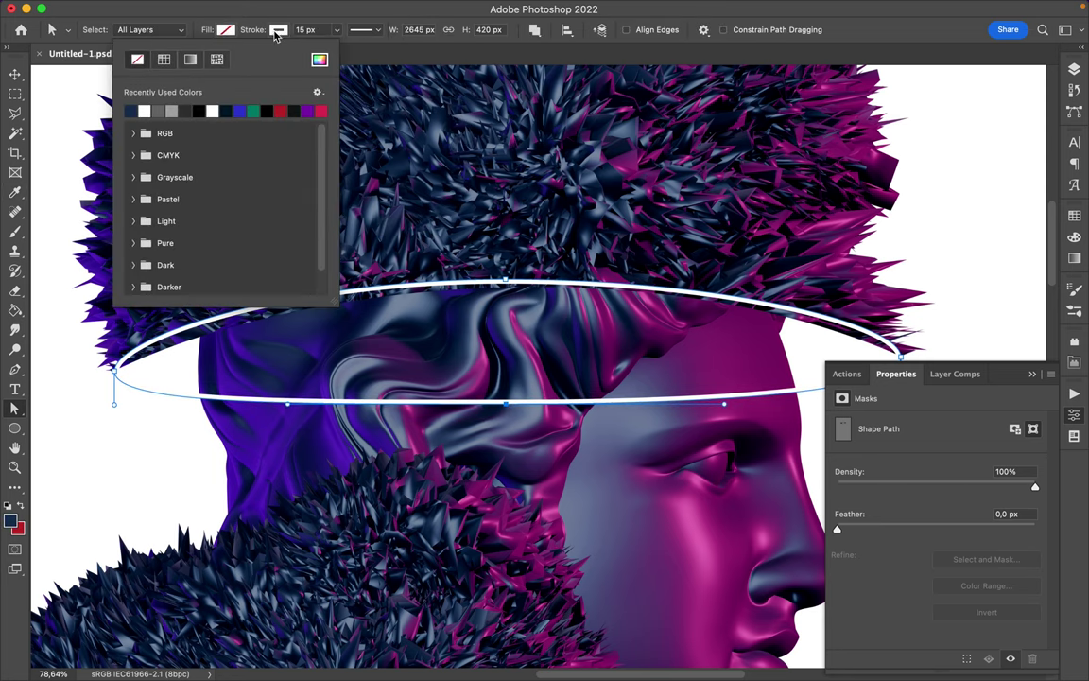
left_click(190, 59)
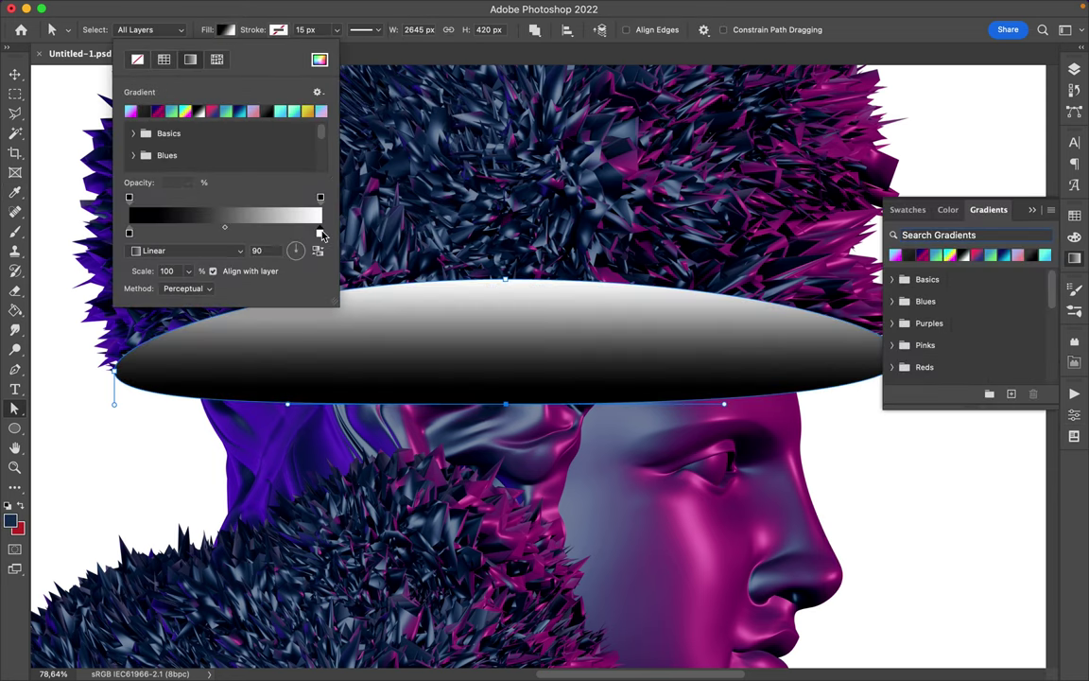
double_click(320, 232)
left_click(413, 199)
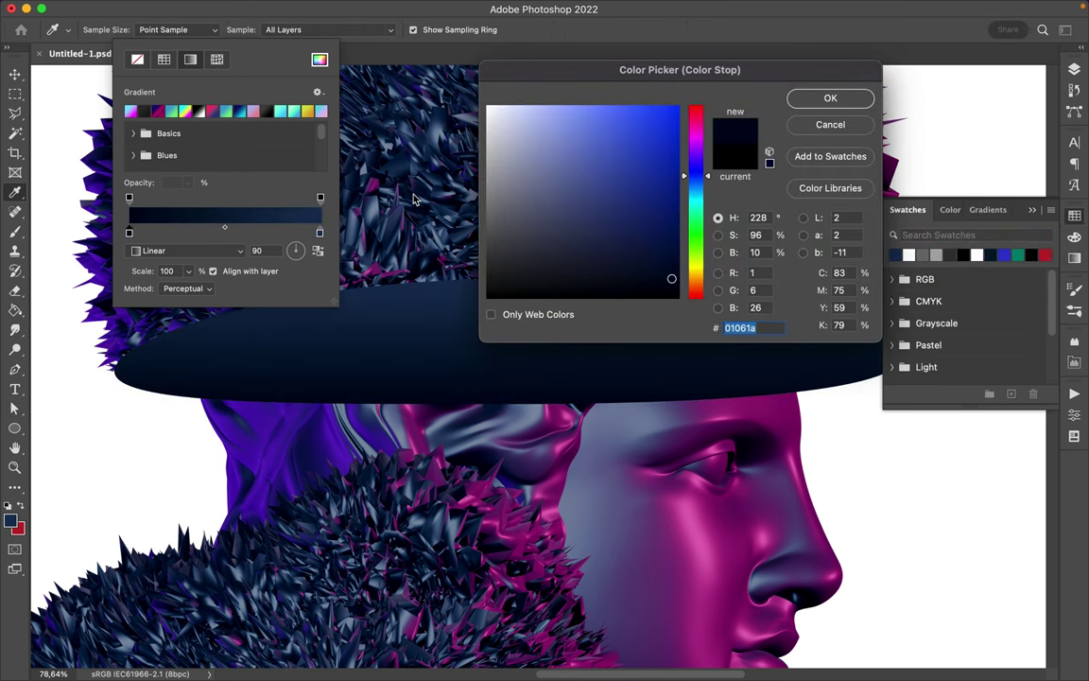
left_click(831, 97)
left_click(297, 262)
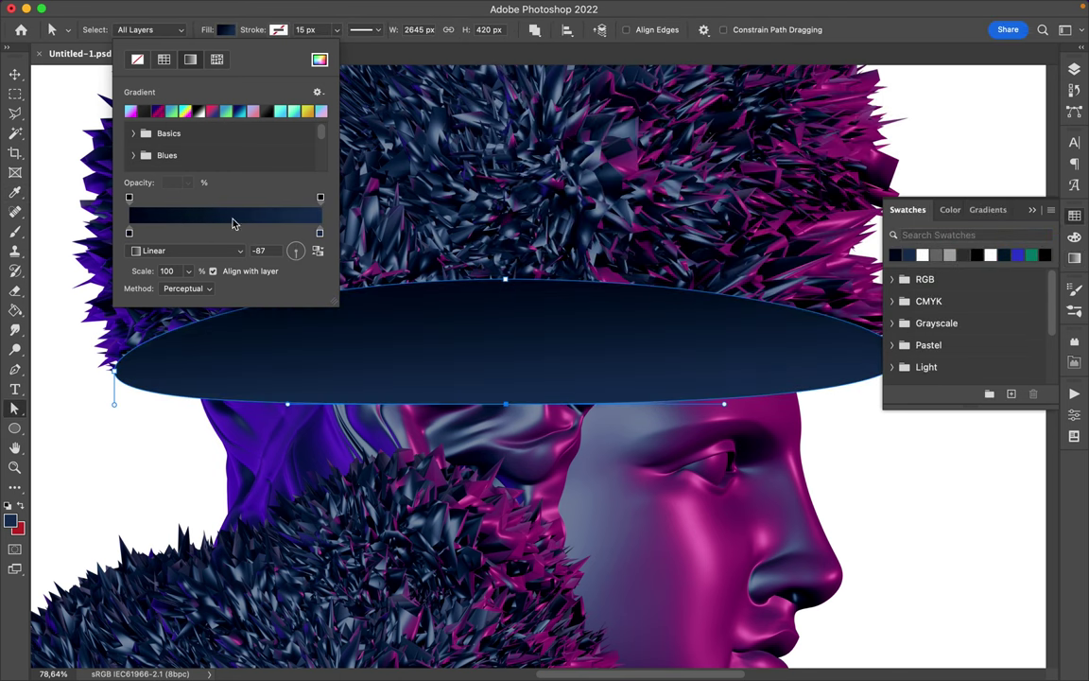
left_click(224, 269)
key("super+minus")
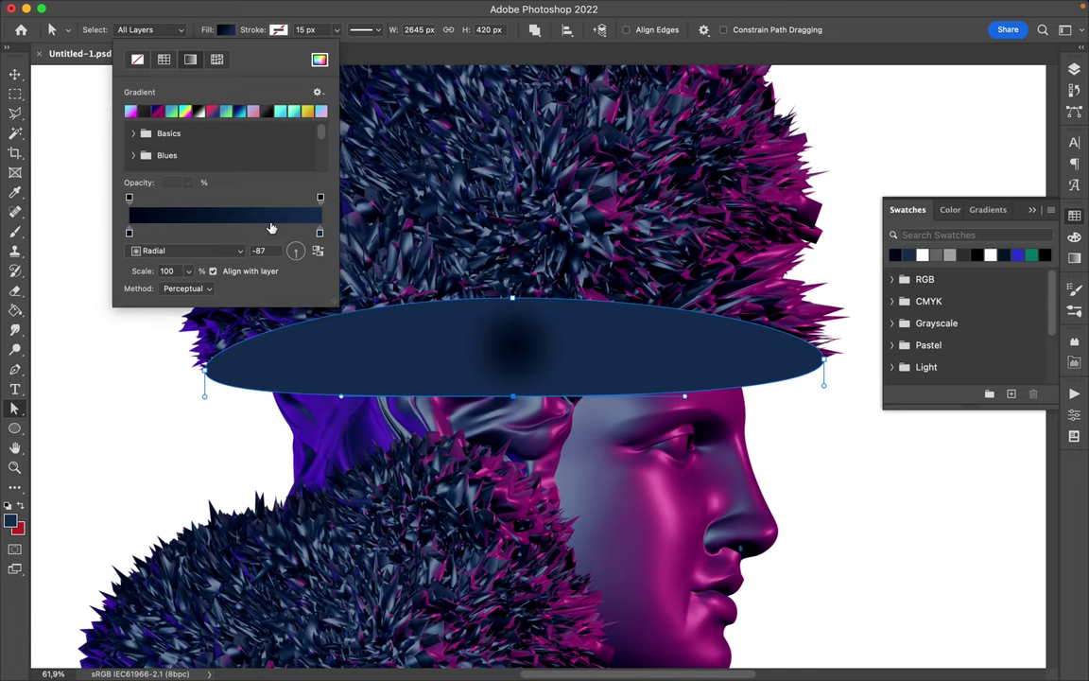
left_click_drag(320, 235, 190, 236)
left_click(1075, 69)
- Load the ellipse outline as a selection on a new empty layer
left_click(914, 268, "super")
left_click(1013, 638)
key("g")
right_click(15, 309)
left_click(76, 277)
- Fill the selection with a vertical near-black-to-navy gradient
left_click(86, 29)
left_click(501, 392)
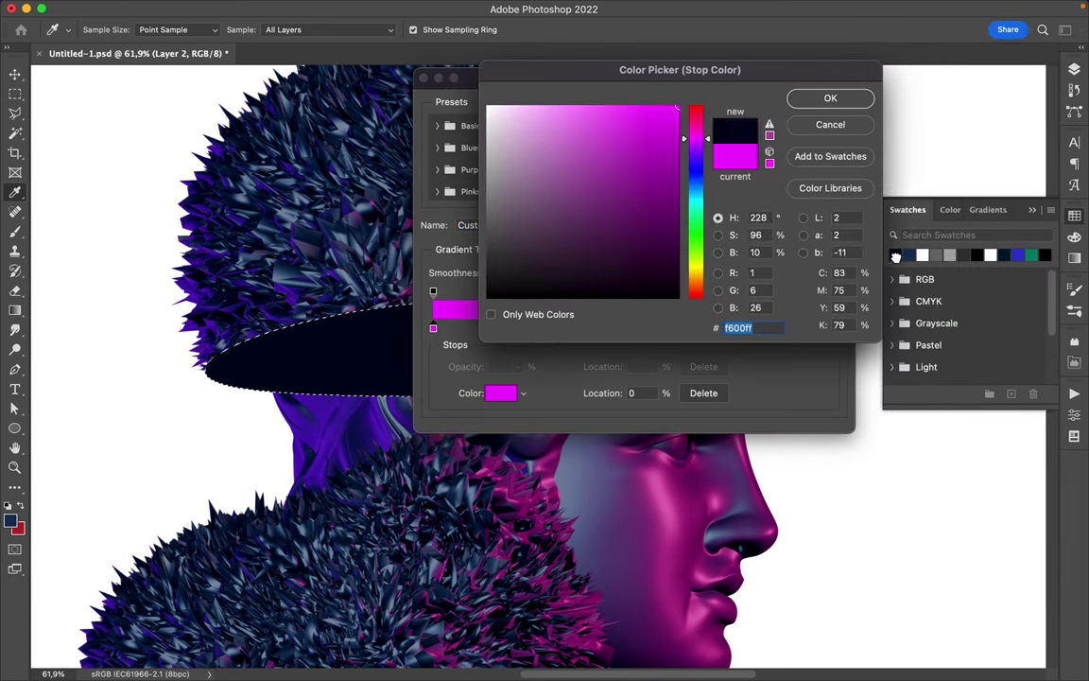
left_click(831, 97)
left_click(834, 329)
double_click(834, 330)
left_click(896, 256)
left_click(830, 97)
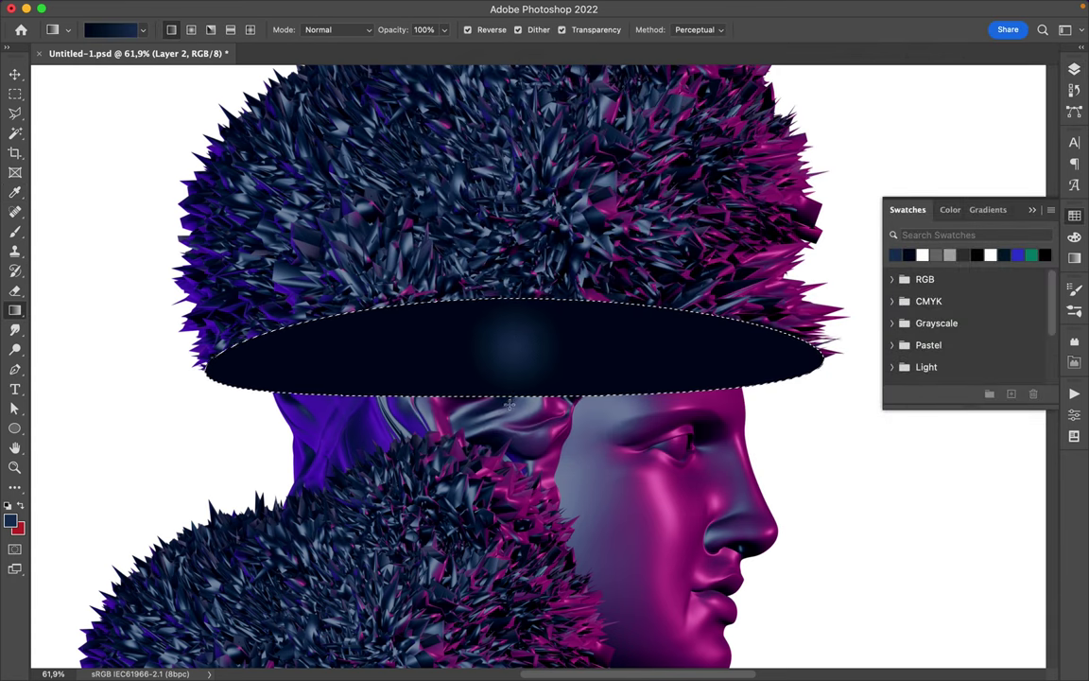
left_click_drag(509, 302, 507, 402)
- Deselect and delete the Ellipse 1 shape layer
key("ctrl+d")
key("v")
left_click(1074, 69)
left_click(957, 269)
key("Delete")
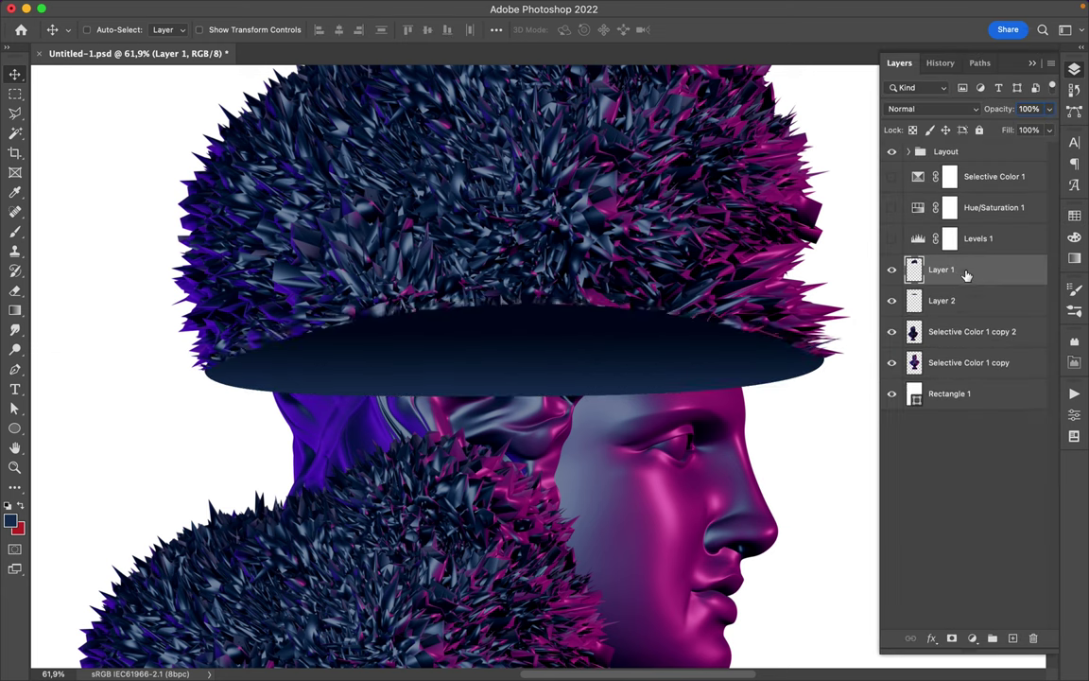
- Nudge the Layer 2 brim slightly up and widen it about 1% on both sides
left_click(374, 369, "ctrl")
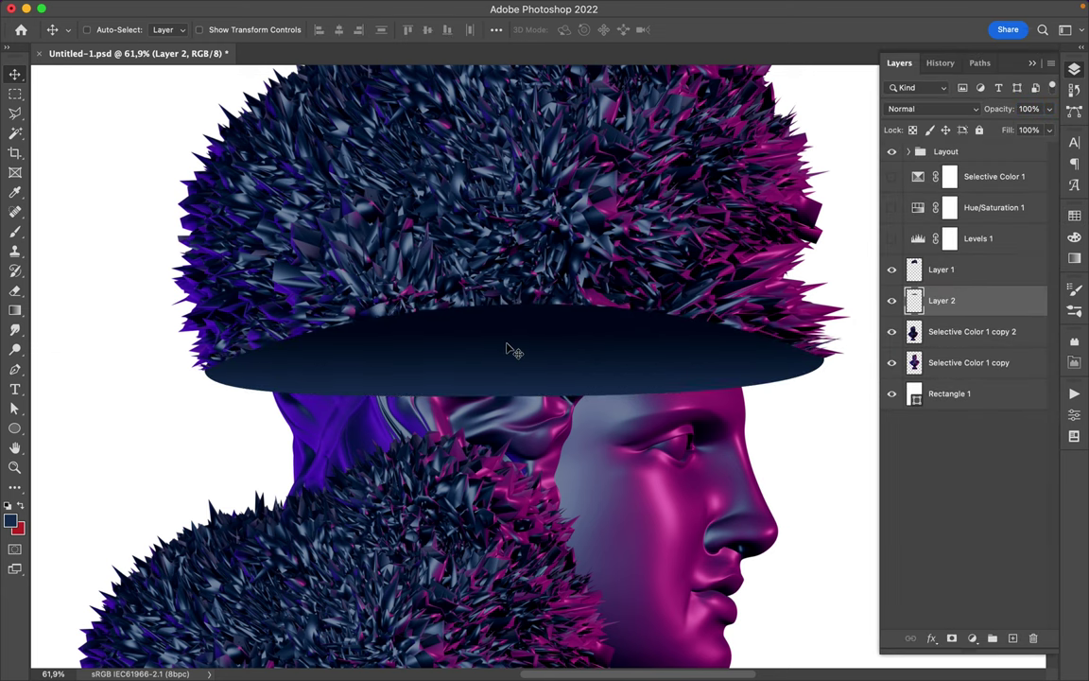
left_click_drag(513, 372, 525, 364)
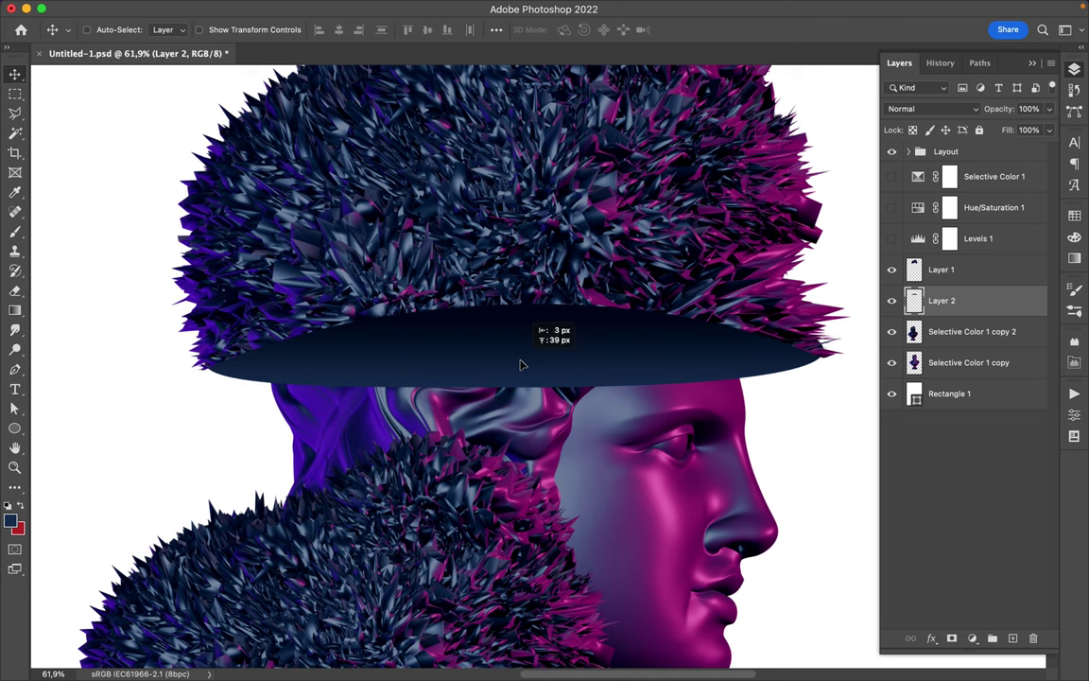
key("ctrl+t")
left_click_drag(823, 340, 827, 340)
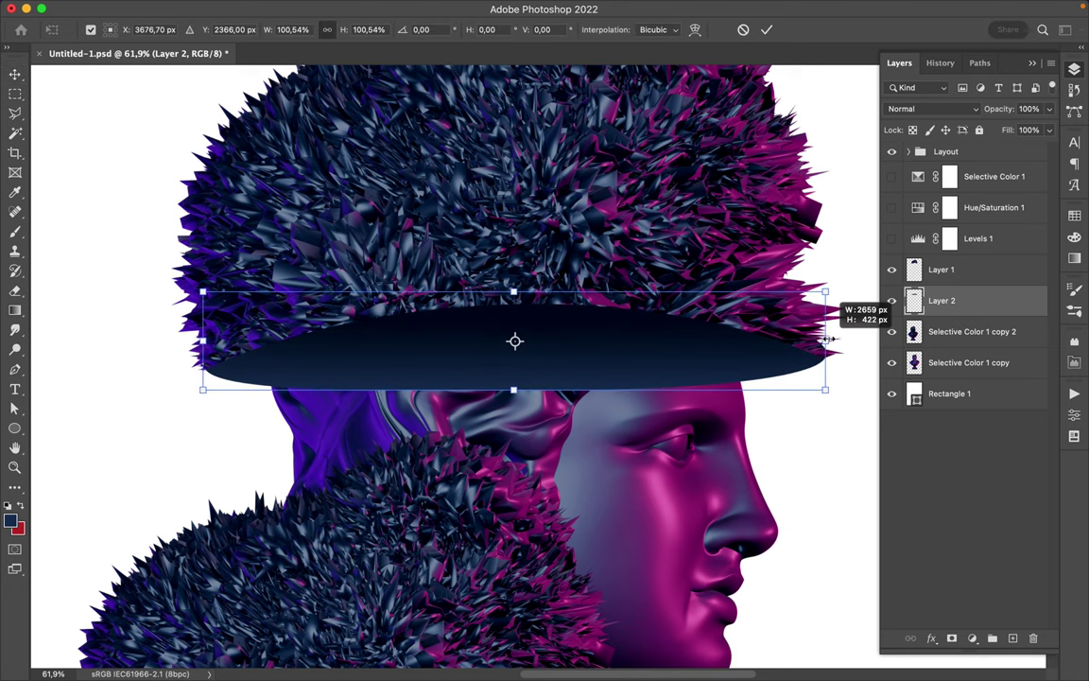
key("Return")
- Make and clear a polygonal lasso selection, then move Layer 2 beneath the bust layers
key("shift+l")
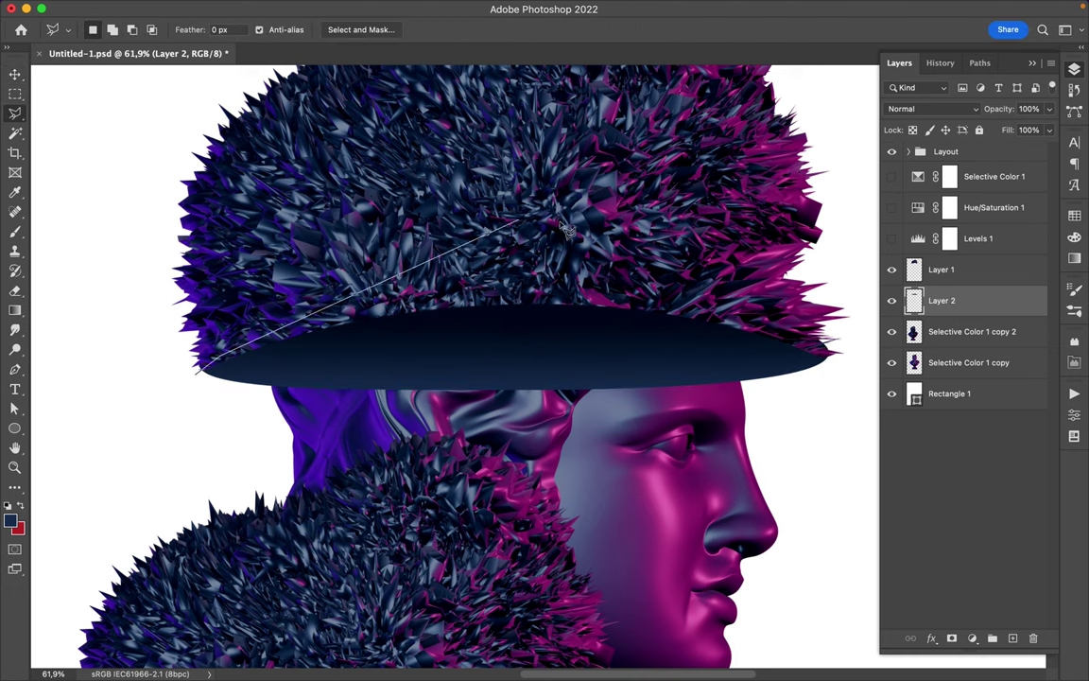
left_click(566, 237)
left_click(196, 370)
key("ctrl+d")
key("m")
key("v")
left_click(483, 280, "ctrl")
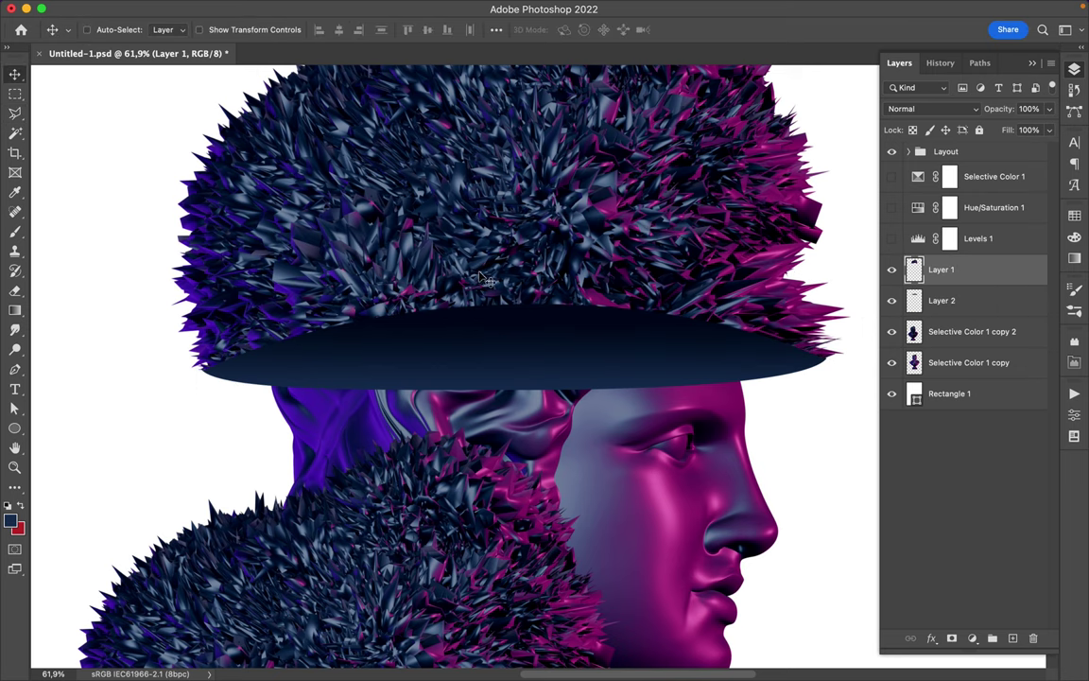
scroll(745, 277, "down", 3)
left_click_drag(986, 302, 968, 377)
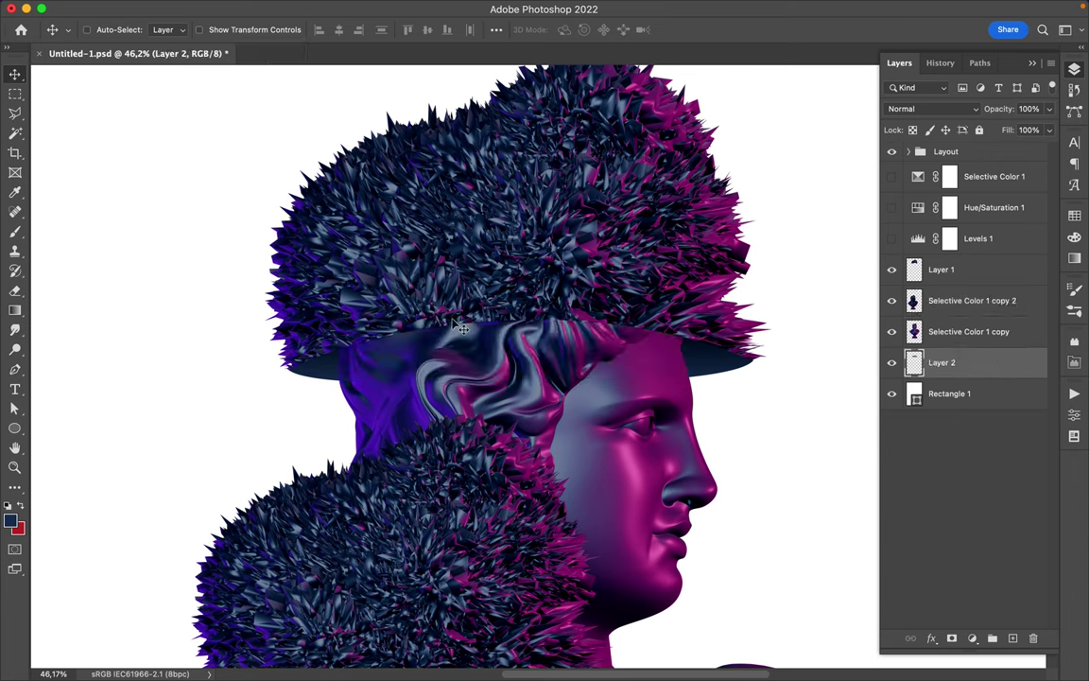
- Fill the hat outline with dark navy on a new layer and apply a 70.7 px Gaussian Blur
left_click(945, 269)
key("ctrl+shift+alt+n")
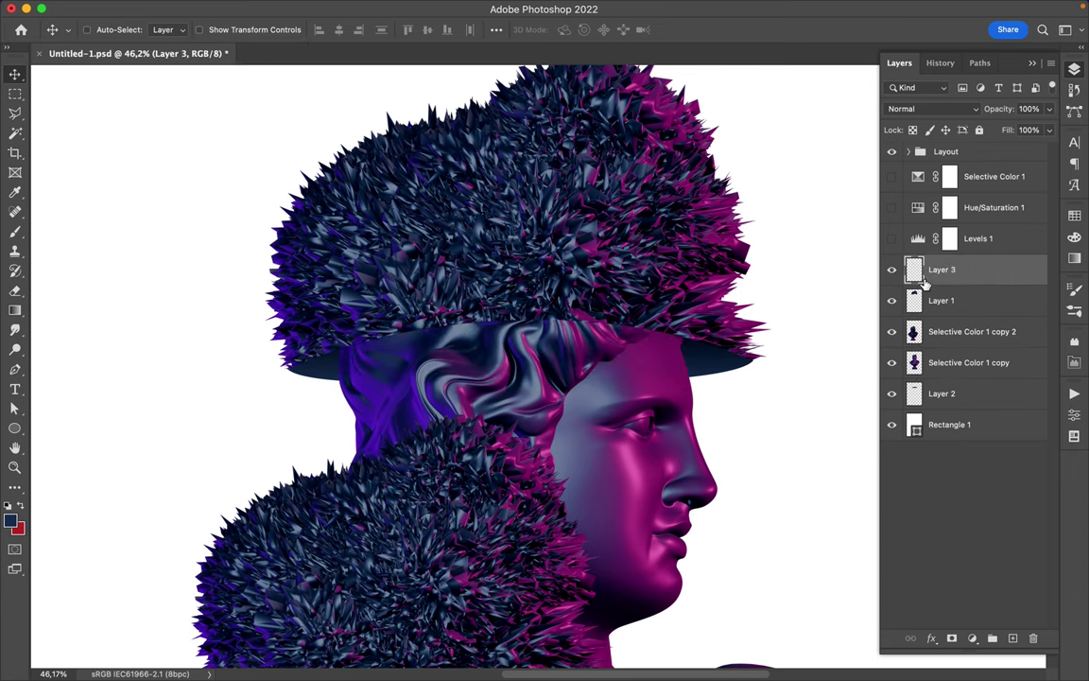
key("g")
key("shift+g")
left_click(564, 246)
left_click(354, 8)
left_click(624, 261)
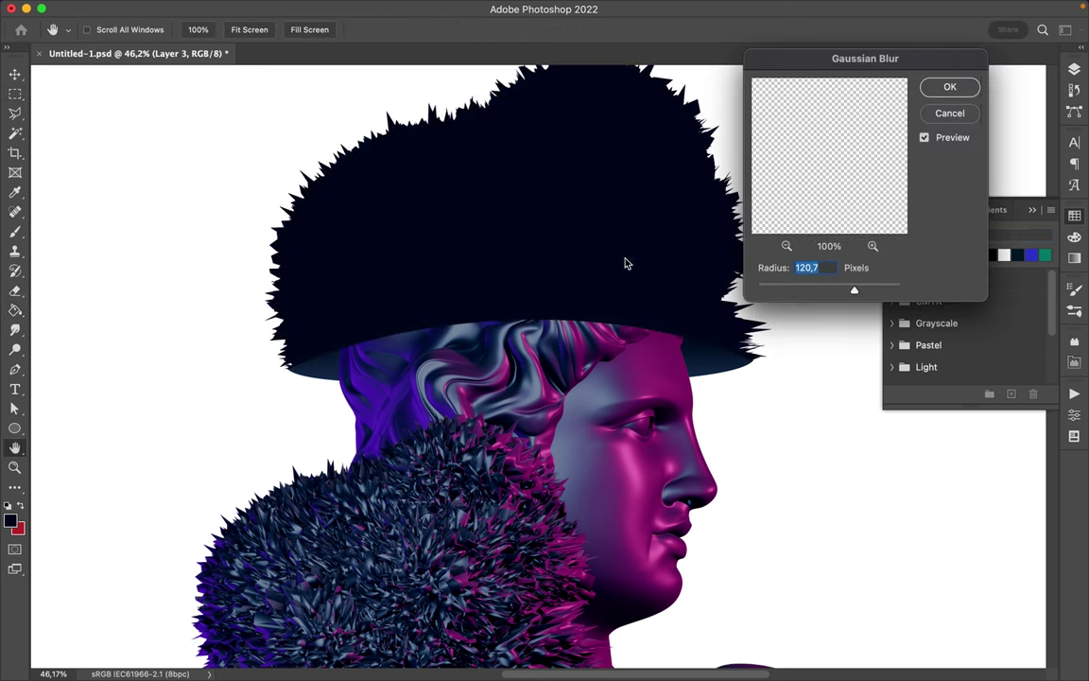
left_click(948, 88)
- Clip the blurred shadow below the hat and duplicate it about 57 px lower
key("F7")
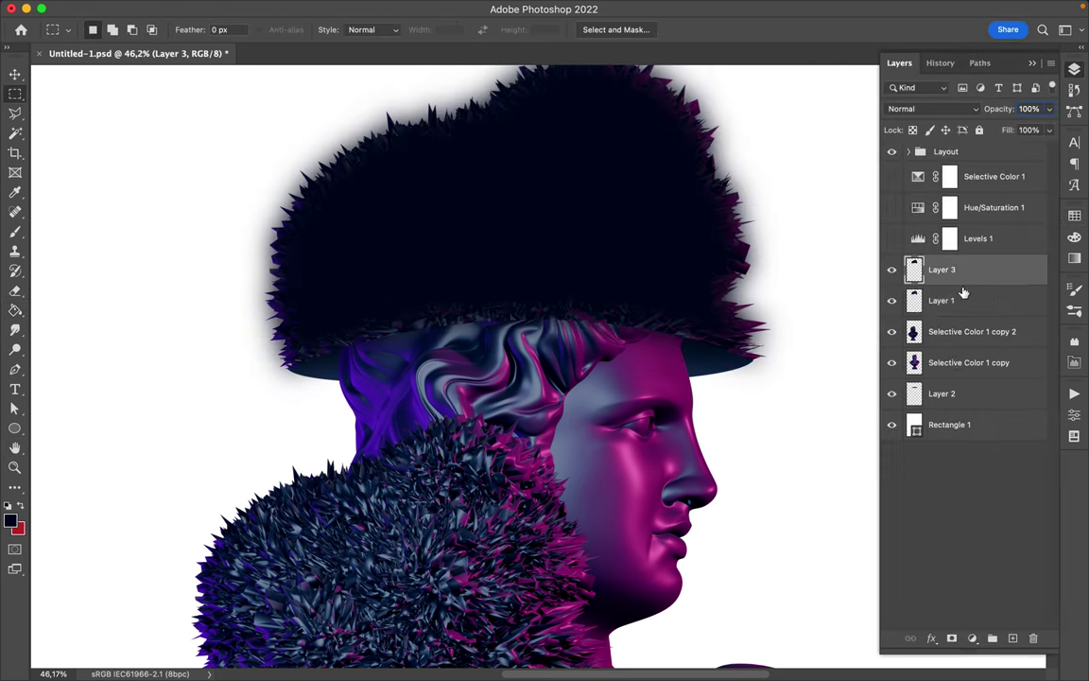
left_click(960, 331)
mouse_move(946, 270)
left_mouse_down()
mouse_move(963, 311)
mouse_move(955, 331)
left_mouse_up()
key("v")
left_click_drag(636, 294, 636, 347)
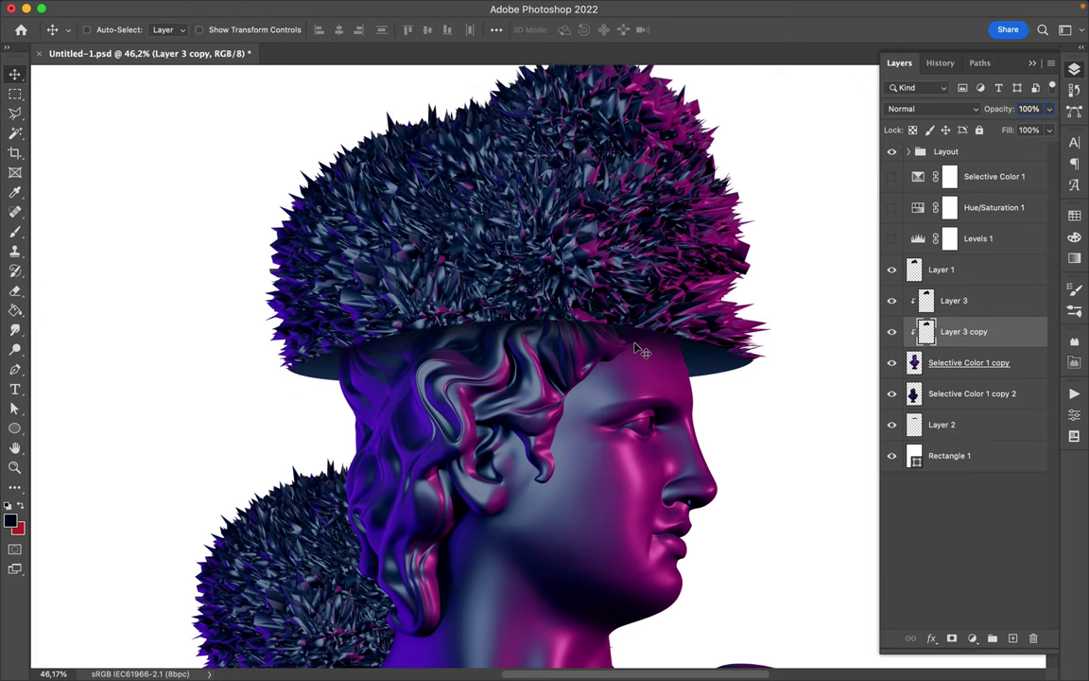
- Zoom out and sample dark colours from the canvas with the Eyedropper
scroll(639, 351, "down", 2)
scroll(639, 351, "down", 2)
scroll(639, 351, "down", 3)
scroll(639, 351, "down", 3)
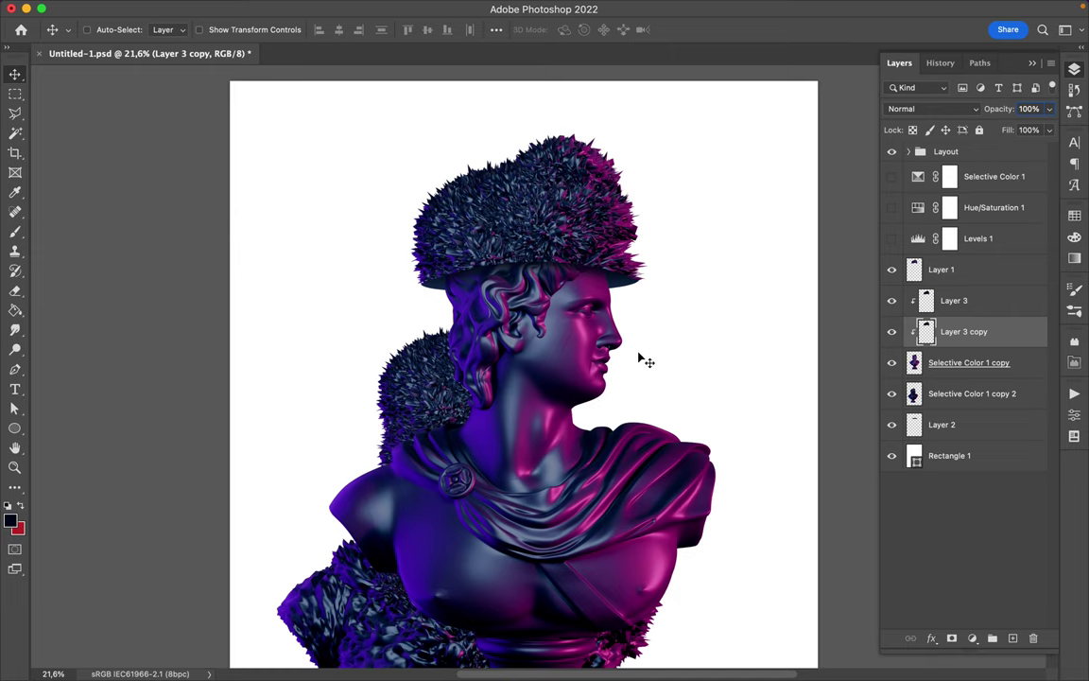
scroll(639, 358, "down", 3)
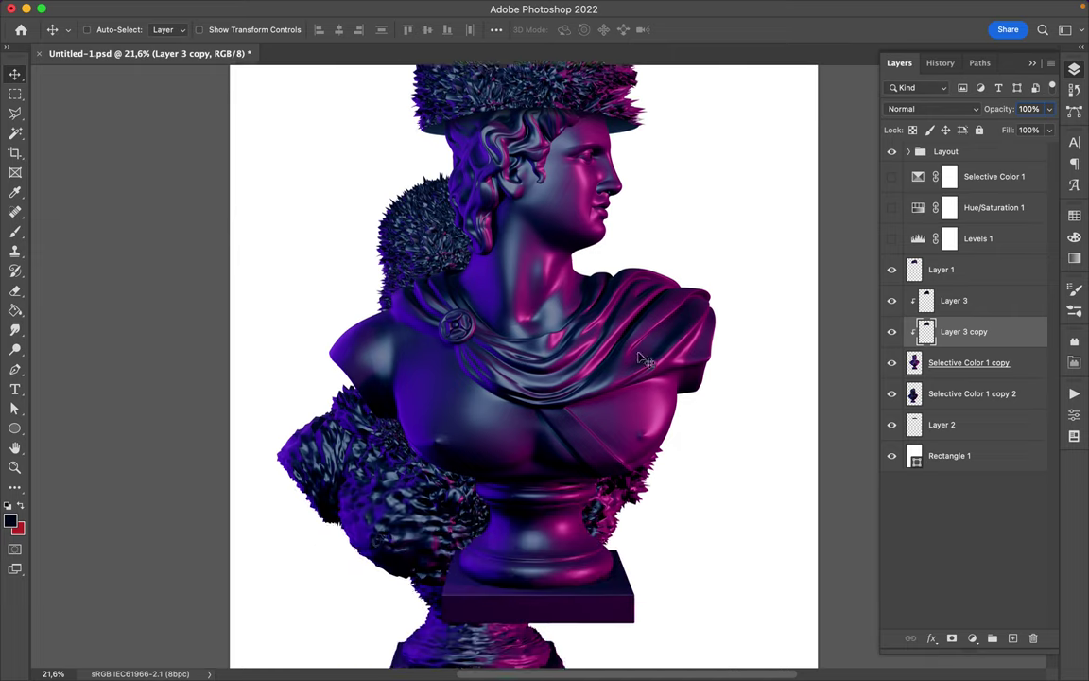
scroll(639, 357, "down", 3)
key("i")
left_click(603, 211)
left_click(392, 137)
scroll(530, 292, "down", 2)
- Select the Rectangle 1 background and switch its fill to a gradient
left_click(1016, 458)
key("a")
left_click(226, 29)
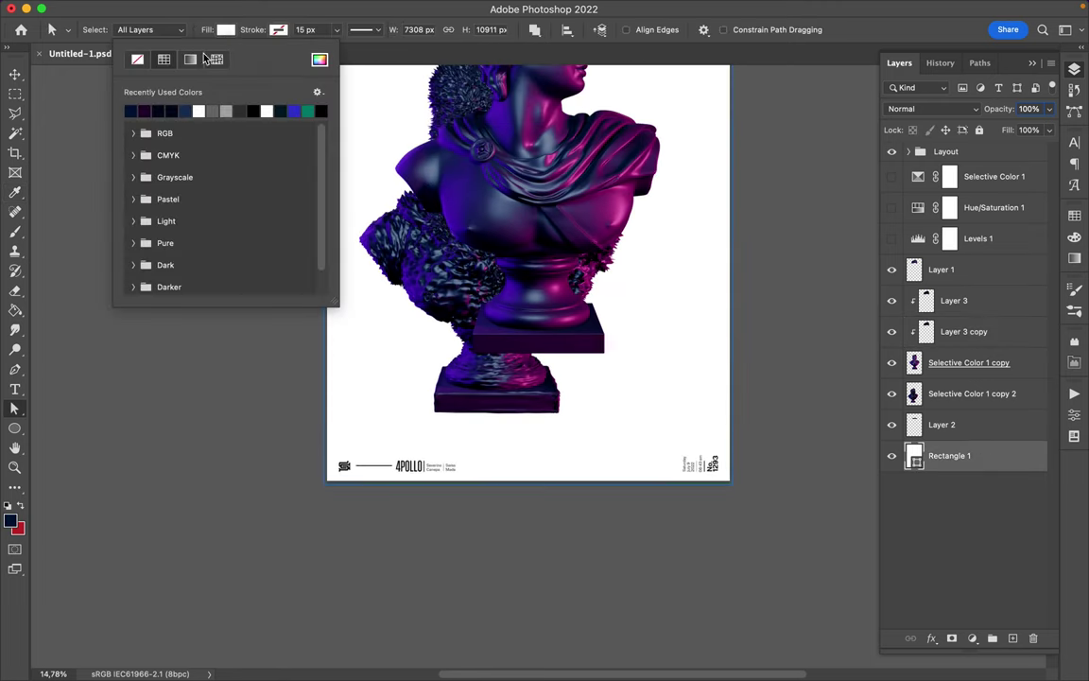
left_click(190, 61)
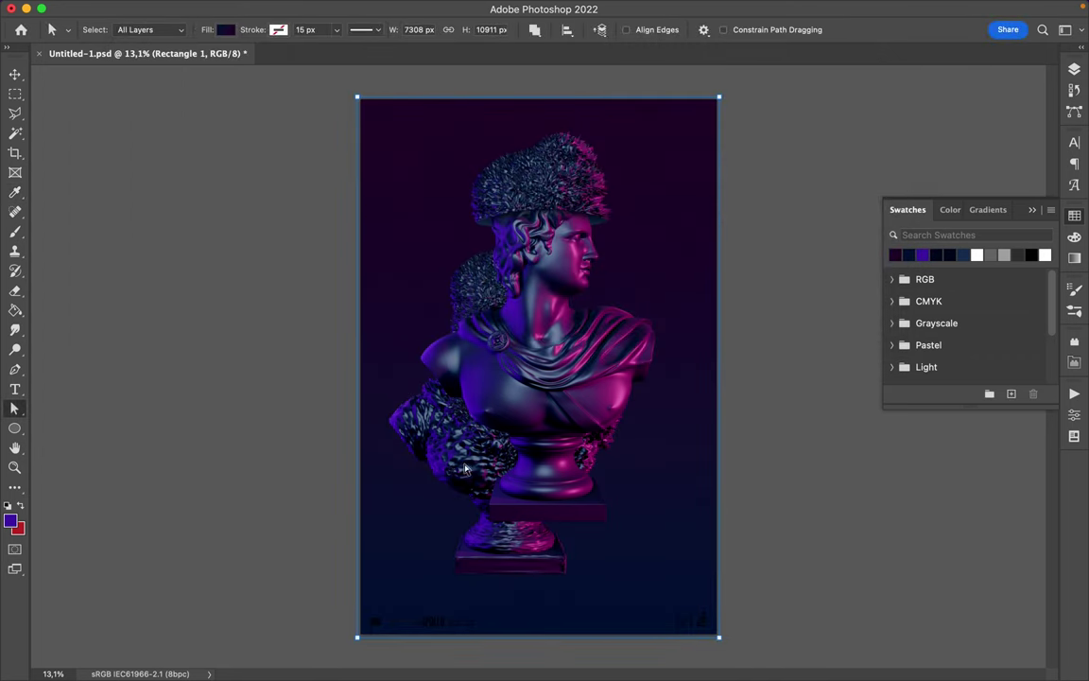
- Shift the bust slightly down-left and add a new glow layer with a 5000 px soft brush
left_click(974, 270, "shift")
left_click_drag(480, 307, 473, 331)
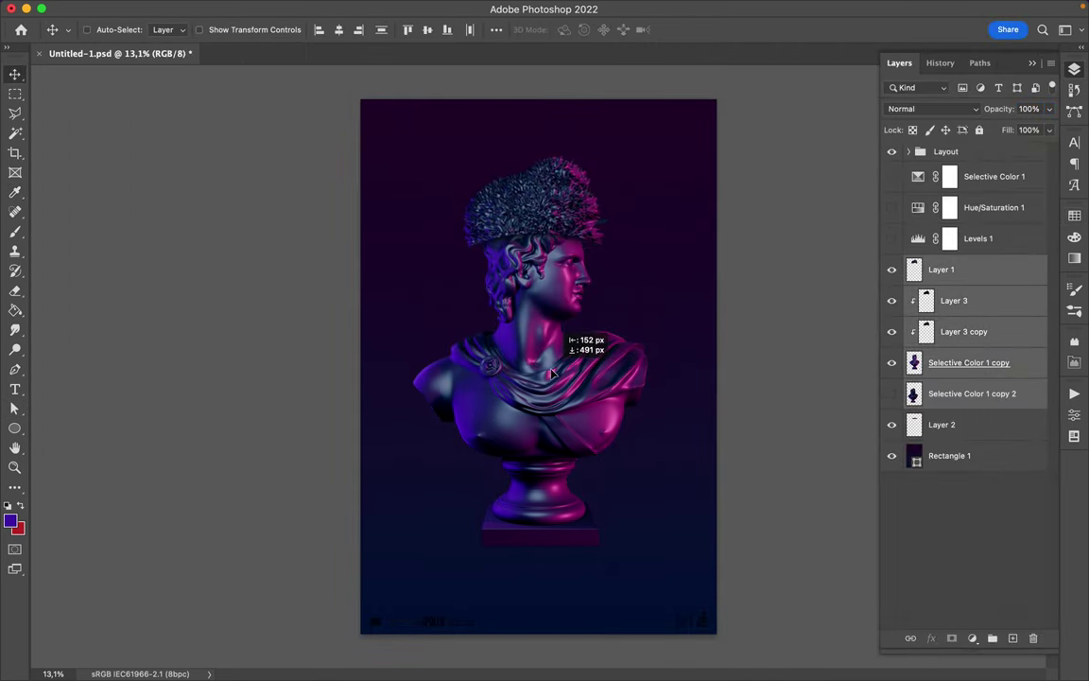
key("b")
left_click(942, 424)
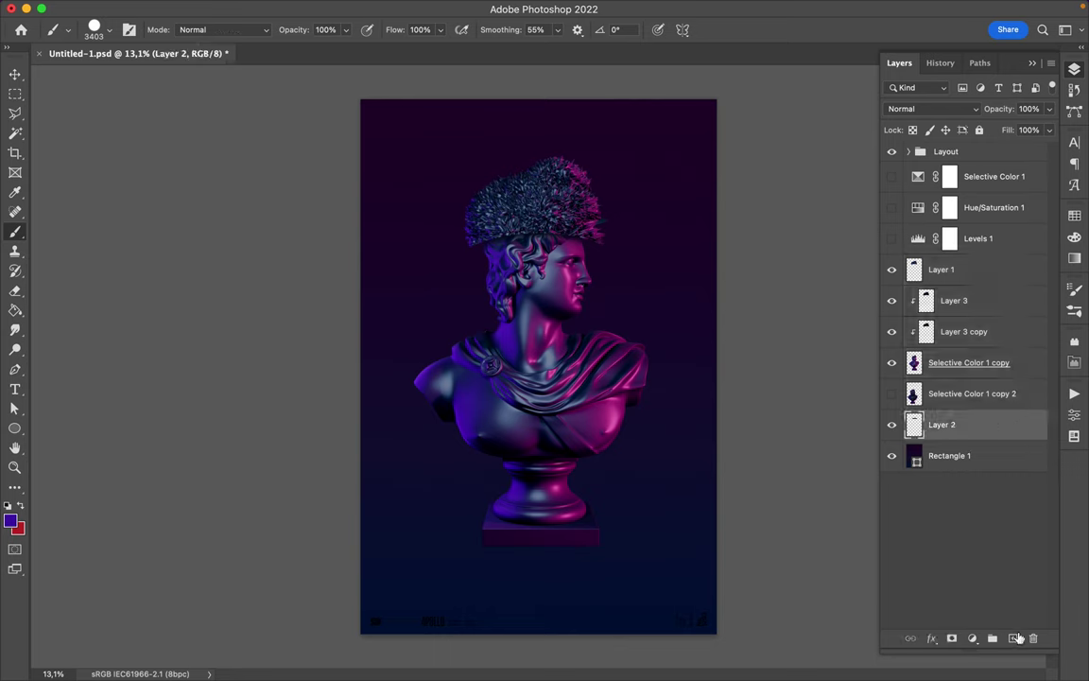
left_click(1013, 638, "super")
right_click(698, 270)
type("5000")
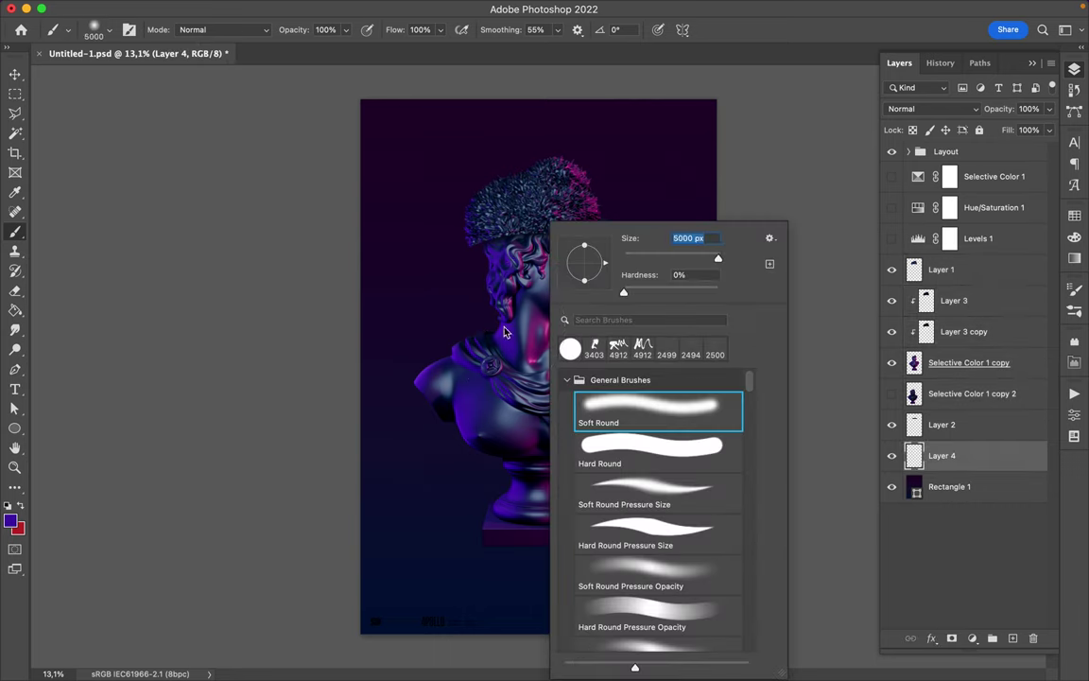
key("Return")
- Paint the purple glow, duplicate it and set the copy to Multiply
key("super+z")
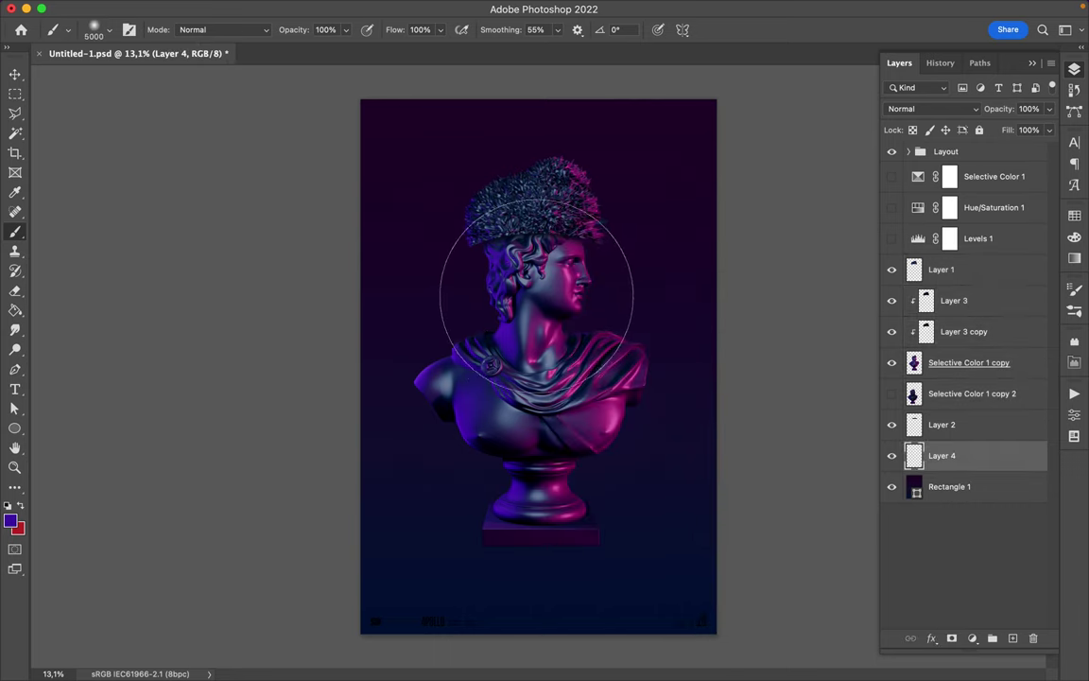
key("super+shift+z")
key("v")
key("super+j")
left_click(932, 109)
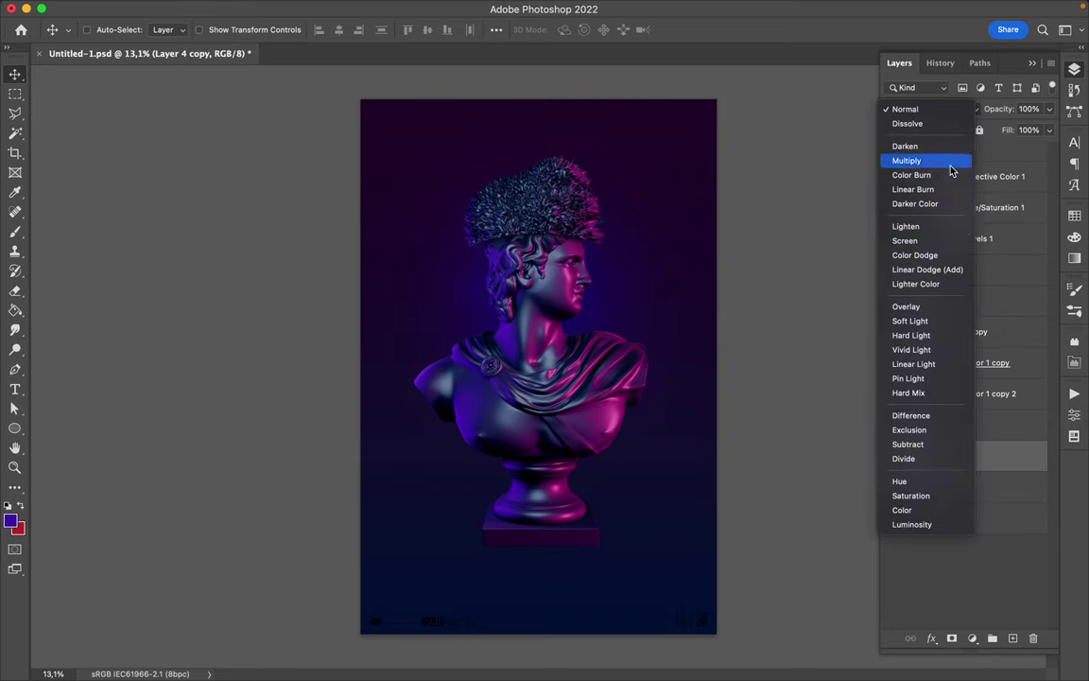
left_click(907, 161)
- Paint a magenta glow, duplicate it and set the copy to Soft Light
key("b")
left_click(1074, 216)
left_click(596, 348, "alt")
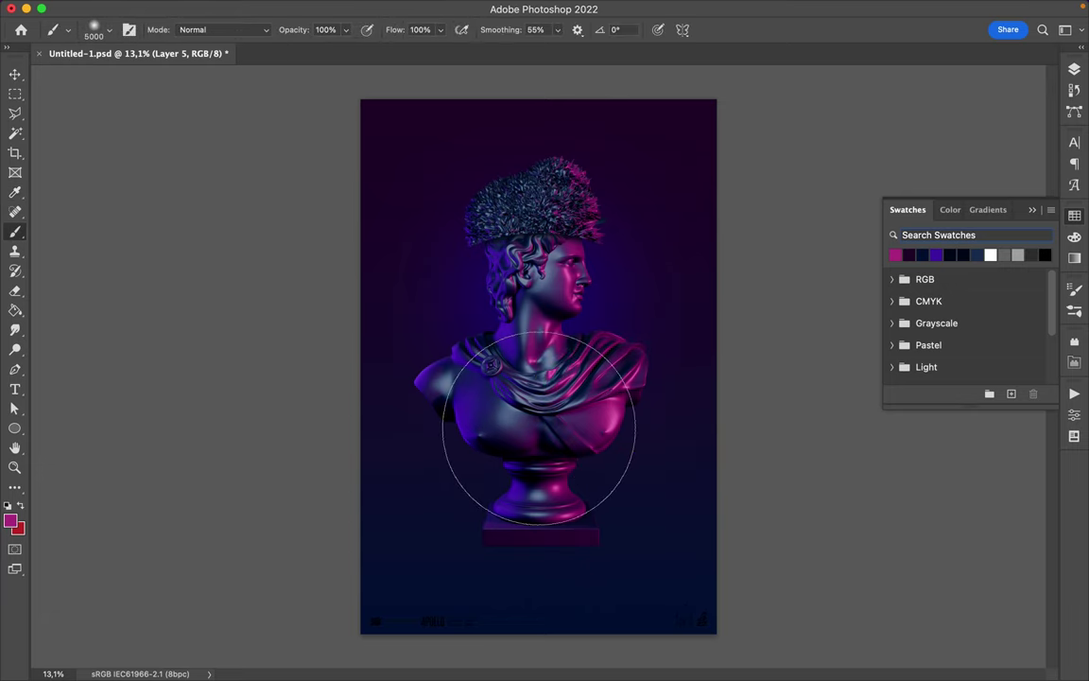
key("F7")
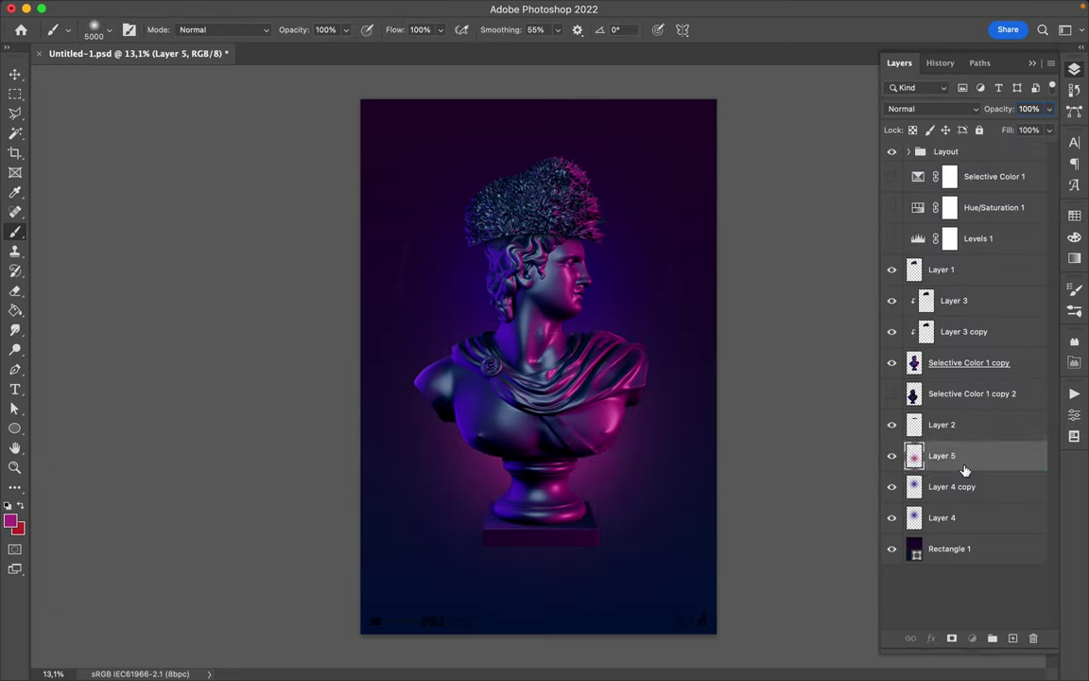
key("ctrl+j")
left_click(965, 111)
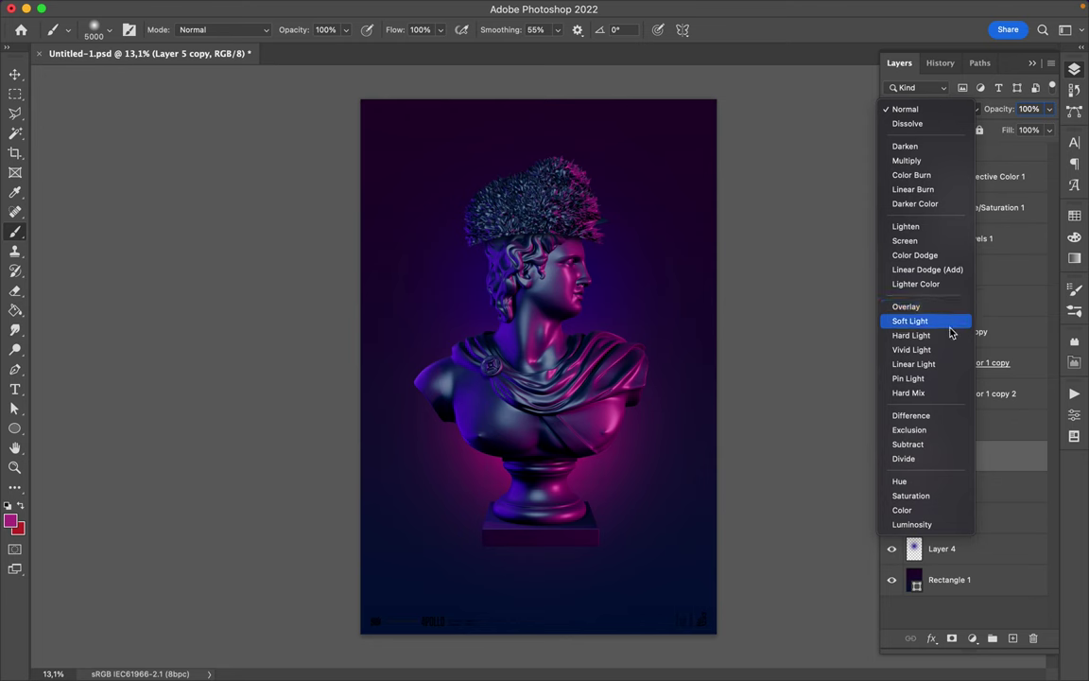
left_click(910, 320)
- Select the Rectangle 1 background layer to draw a circle above it
scroll(560, 346, "up", 3)
key("u")
left_click(984, 580)
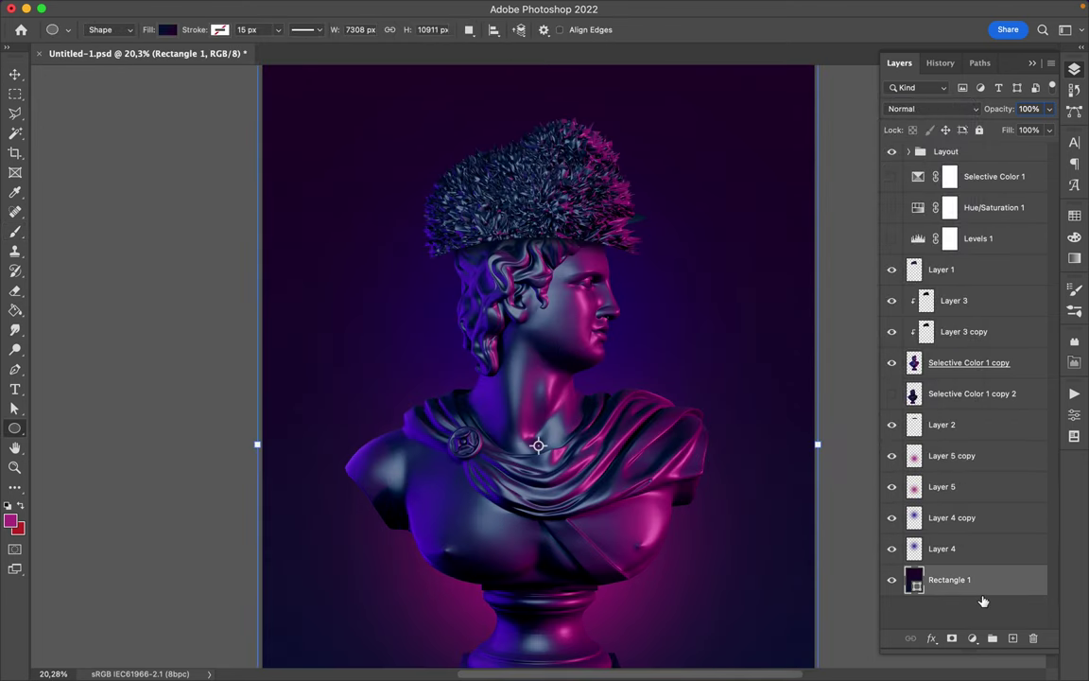
- Draw a gradient-filled circle beside the bust's head on a new layer
left_click(1013, 638)
left_click(168, 29)
left_click(130, 59)
left_click(88, 112)
left_click_drag(327, 231, 503, 402)
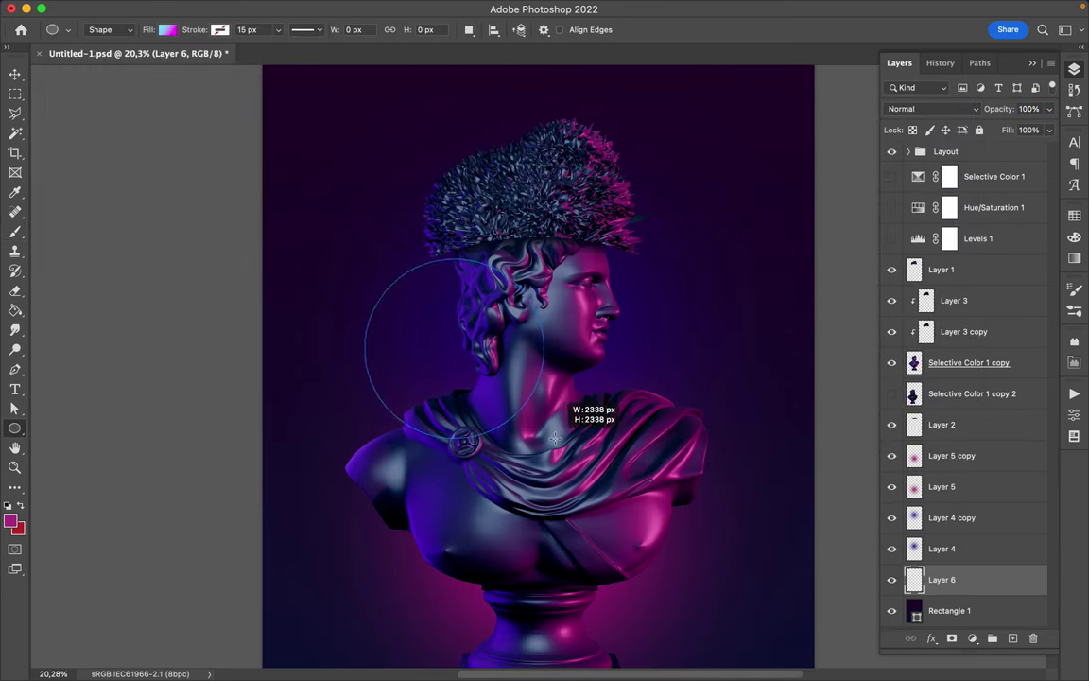
- Set the circle's right gradient stop to purple for a pink-to-purple fill
left_click(168, 29)
double_click(130, 232)
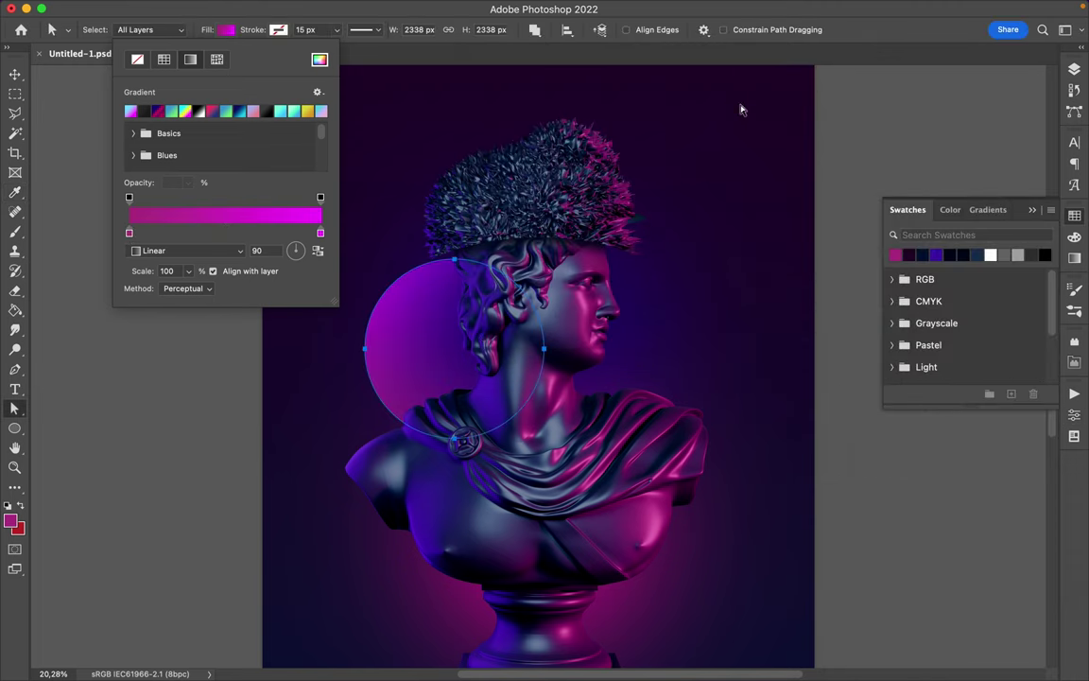
double_click(321, 233)
left_click(829, 97)
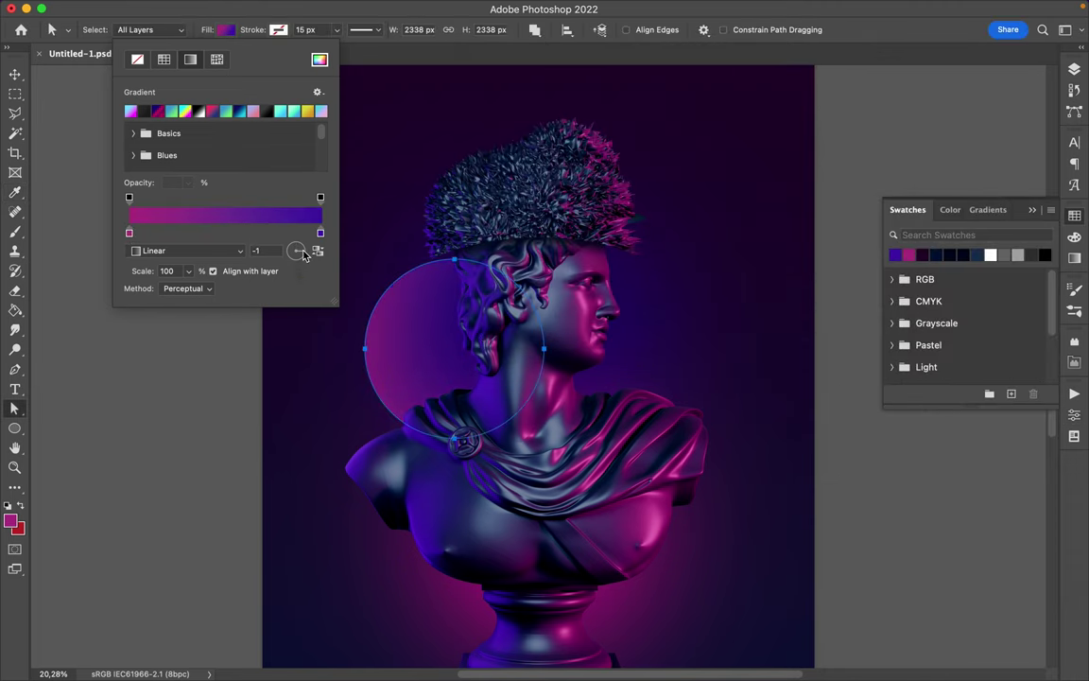
- Alt-drag a copy of the circle to the lower right beside the chest
key("v")
left_click_drag(467, 348, 643, 549)
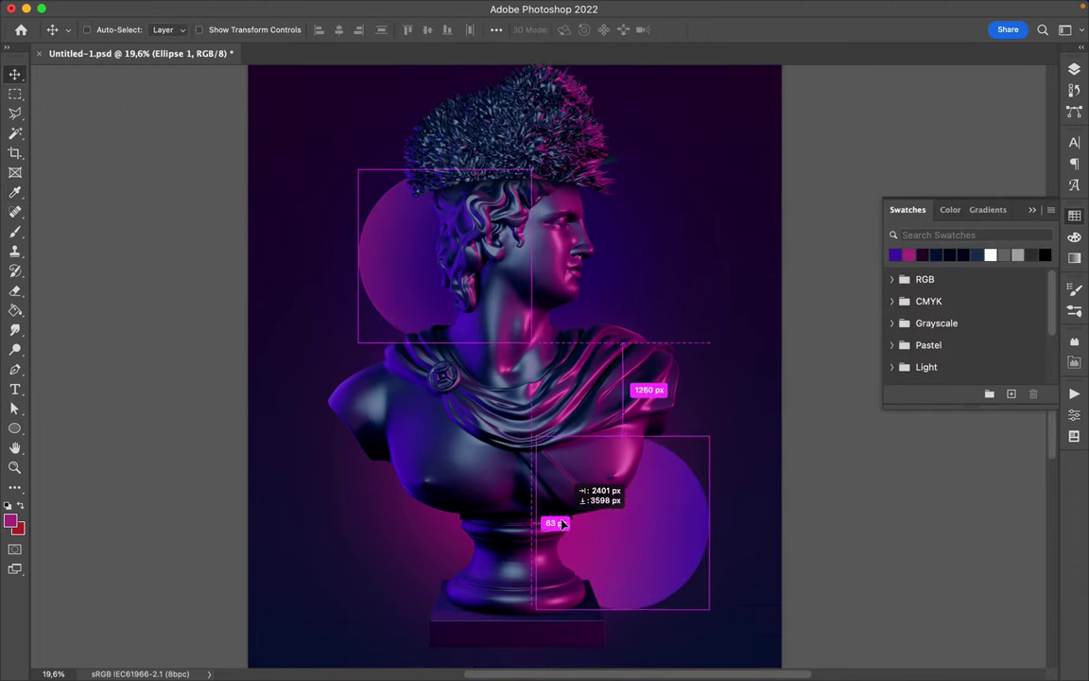
left_click(1074, 70)
left_click_drag(732, 527, 681, 526)
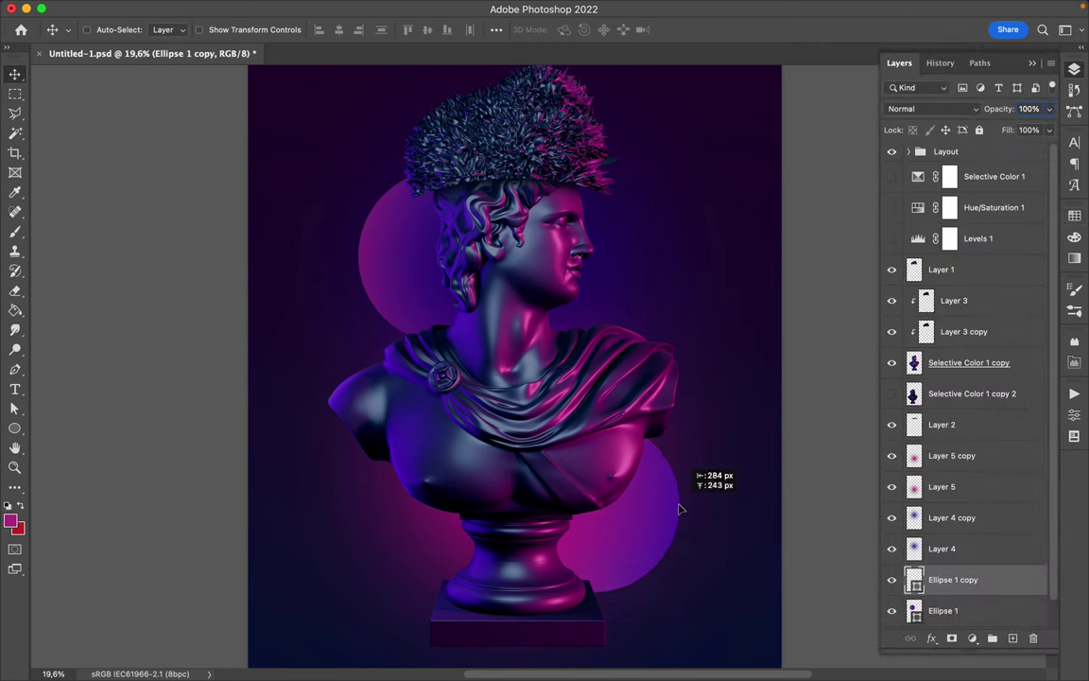
- Move Ellipse 1 copy above Layer 5 copy in the layer stack
left_click(366, 268)
left_click(376, 232)
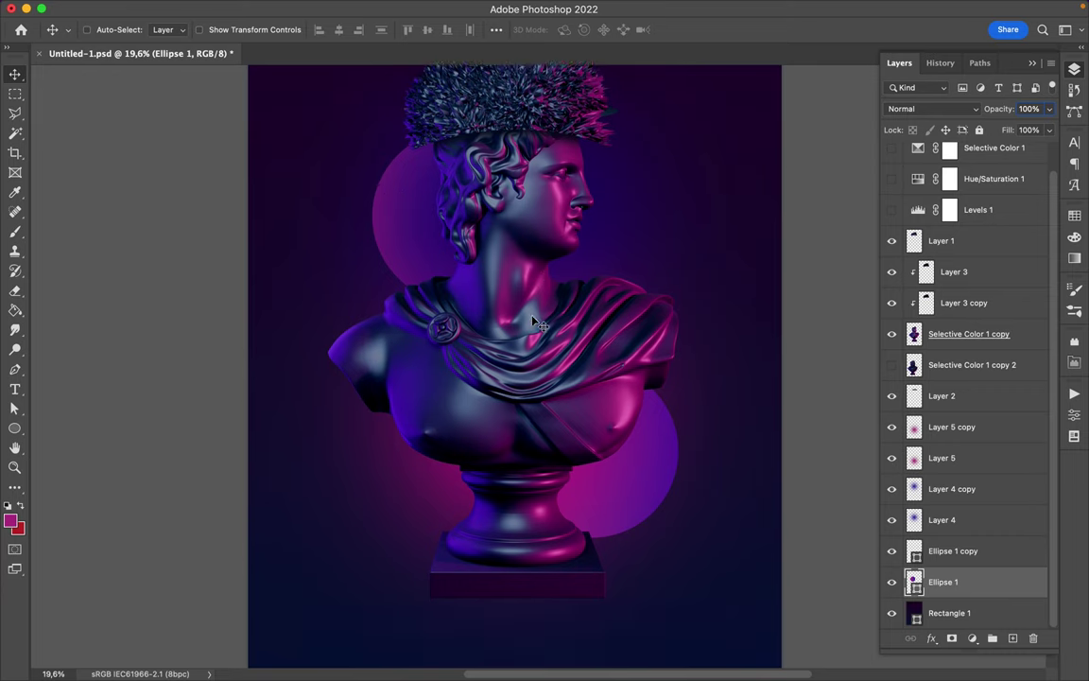
left_click(953, 550)
left_click_drag(954, 550, 991, 430)
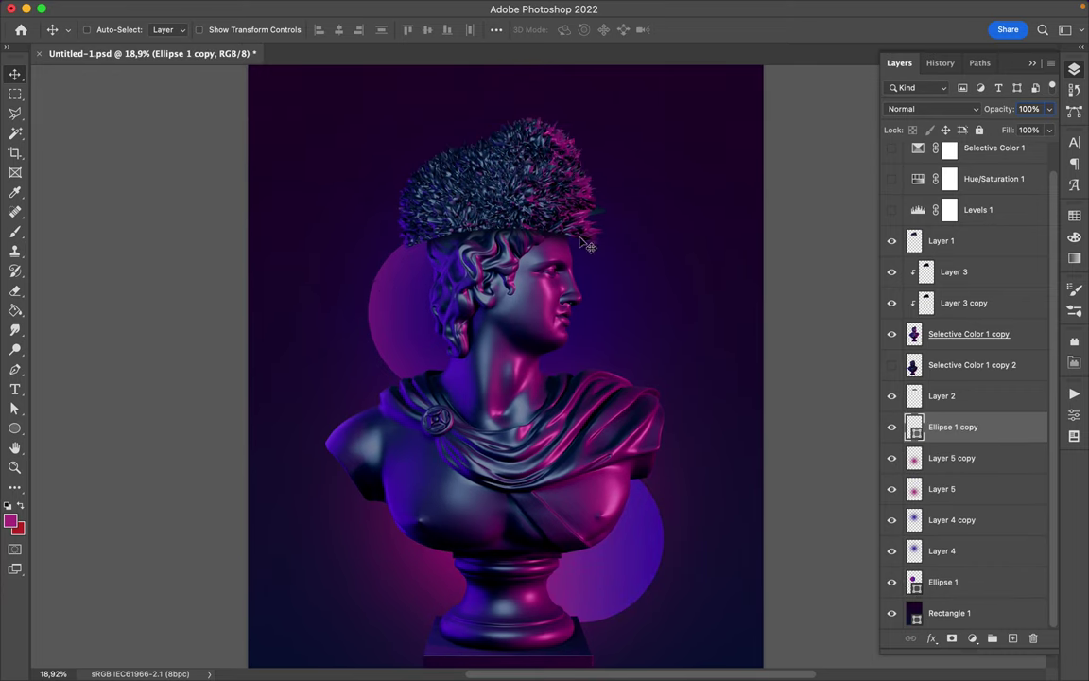
left_click(583, 284)
left_click(530, 229)
scroll(738, 239, "up", 2)
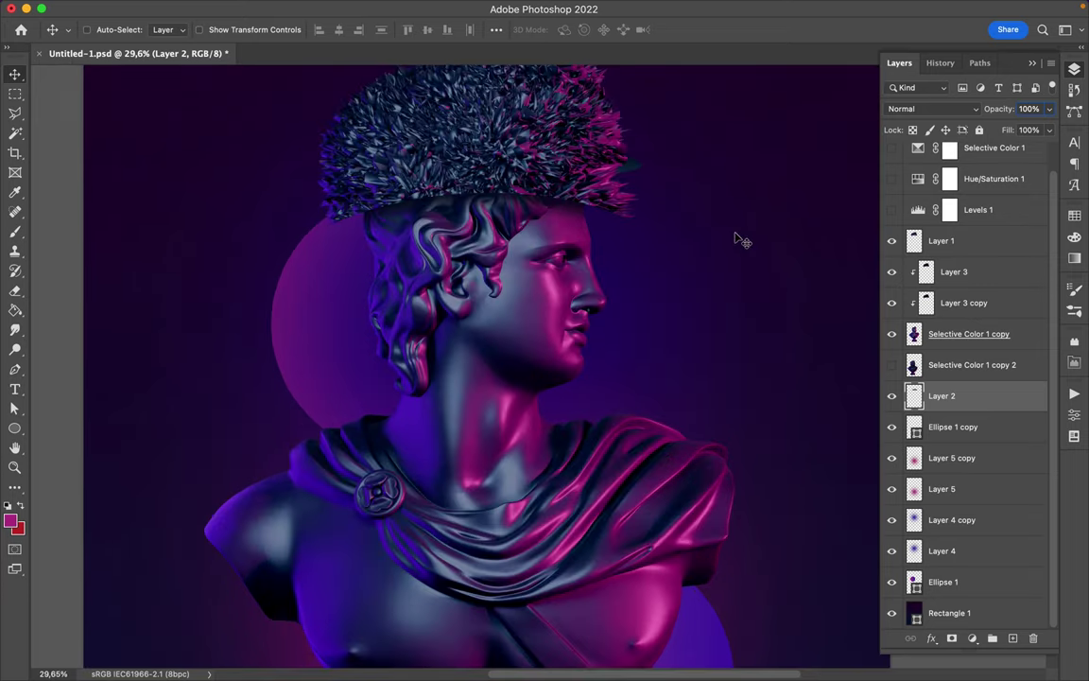
- Restack Layer 2 directly above Selective Color 1 copy 2
left_click(941, 241)
left_click_drag(965, 240, 956, 369)
key("ctrl+z")
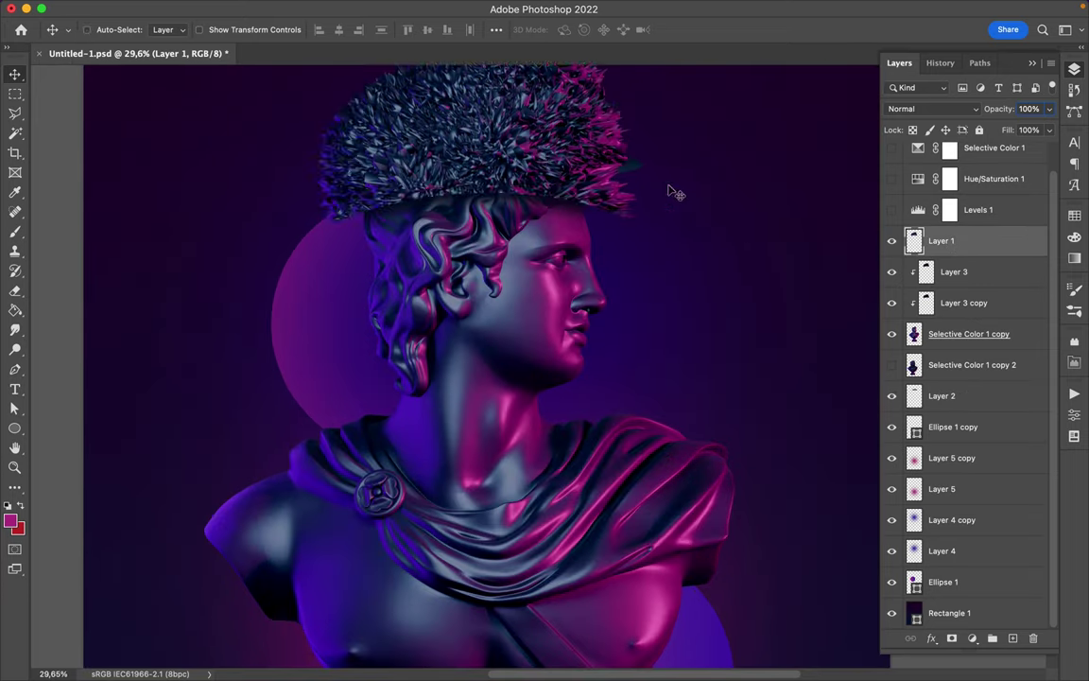
left_click_drag(942, 395, 942, 364)
- Nudge the hair layer into place and save the poster as Untitled-1.psd
left_click_drag(740, 358, 537, 227)
scroll(615, 239, "down", 2)
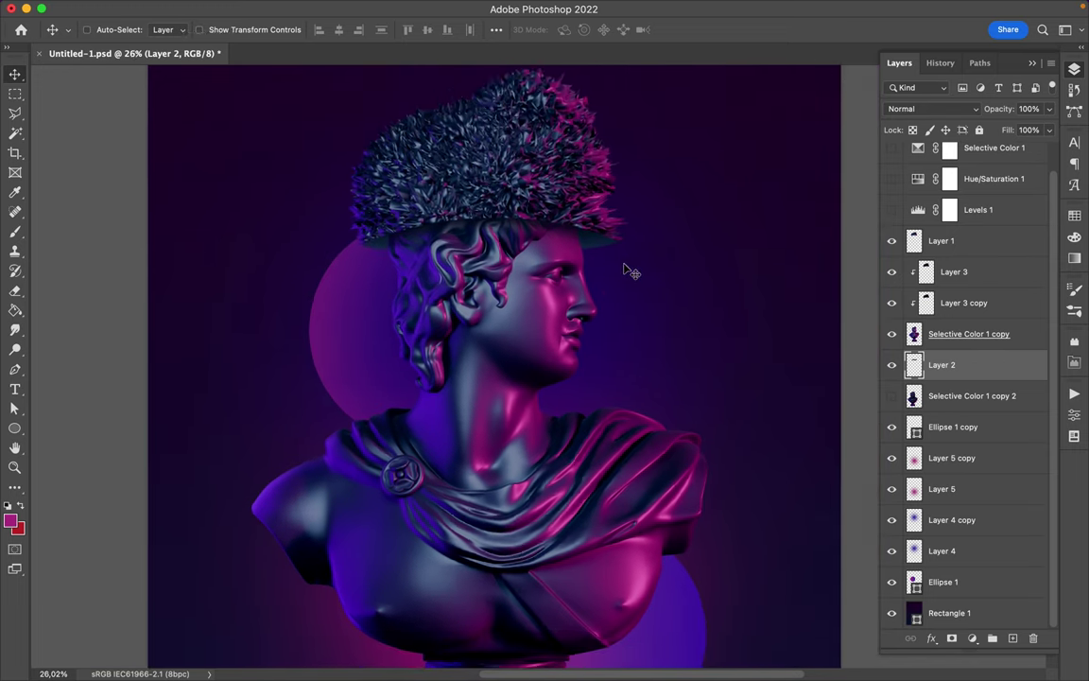
scroll(627, 268, "down", 2)
scroll(644, 234, "down", 2)
scroll(664, 146, "down", 2)
key("ctrl+s")
- Pick the Layer 4 copy and Ellipse 1 layers directly from the artwork
left_click(399, 261, "ctrl")
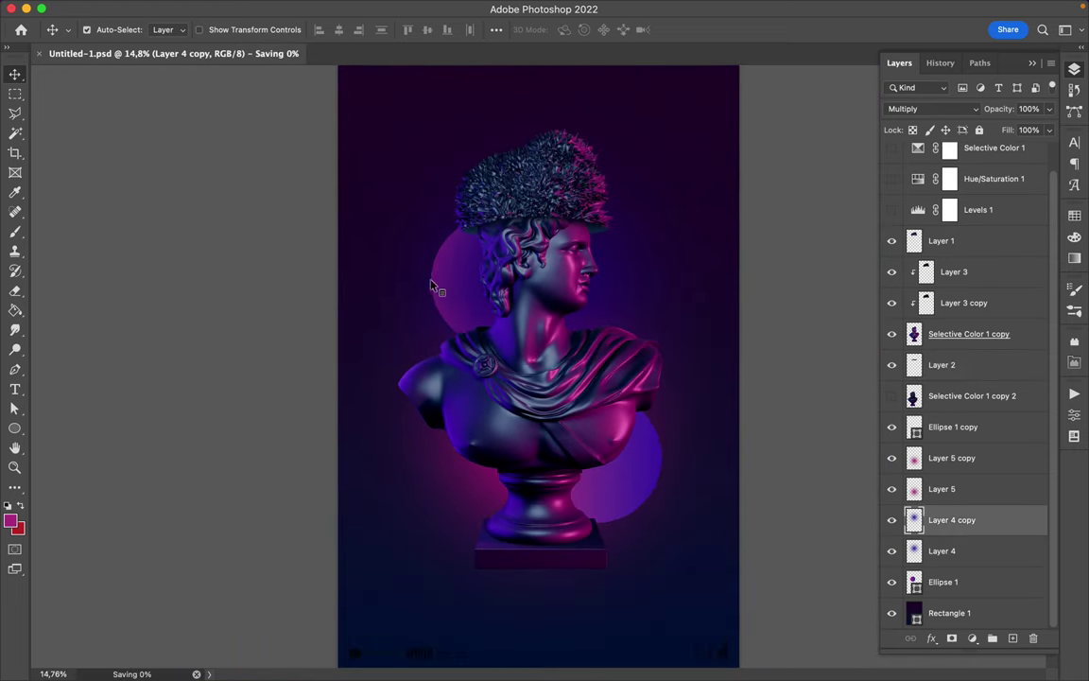
left_click(444, 269, "ctrl")
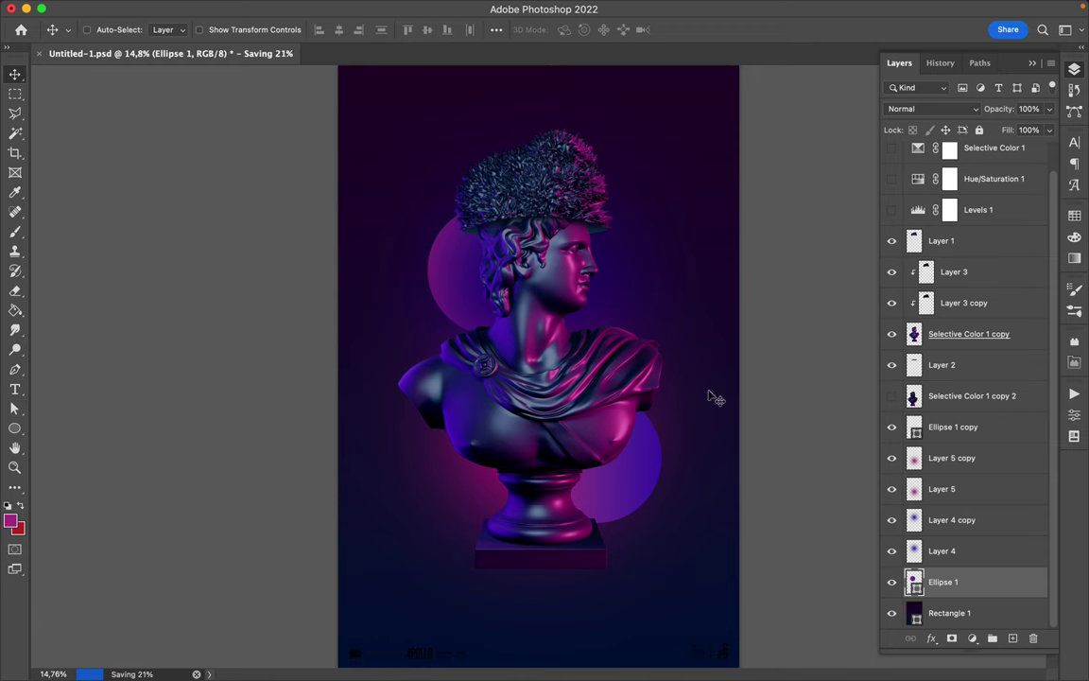
left_click(116, 7)
mouse_move(145, 83)
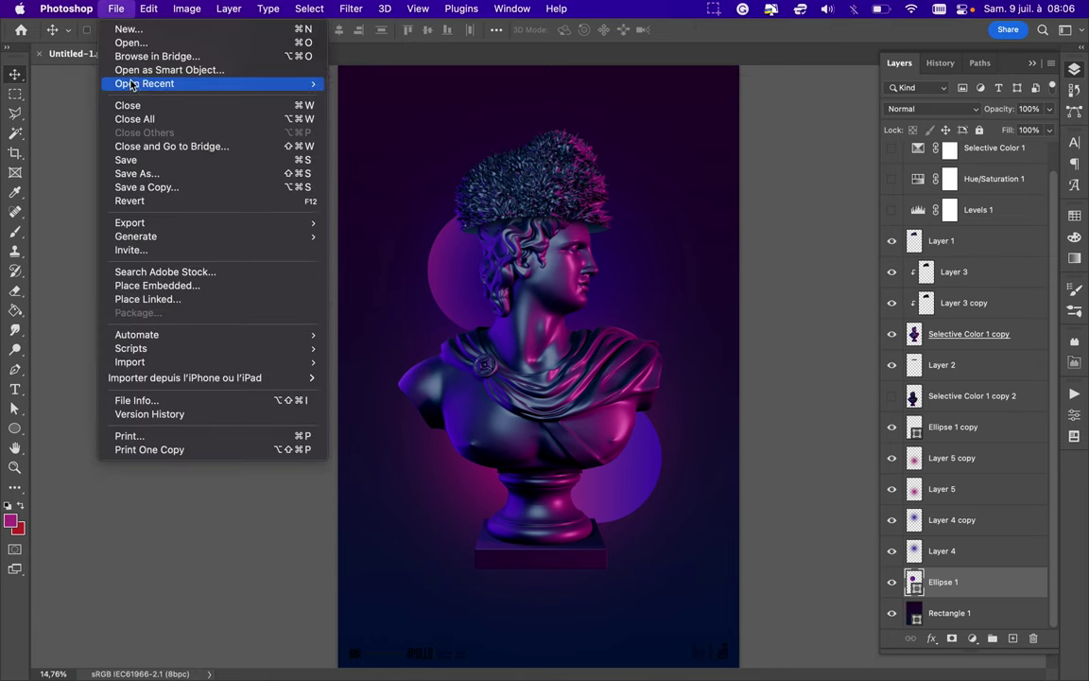
- Drag the Layer 5 petal layers from the recent green-blue poster into this poster
left_click(427, 174)
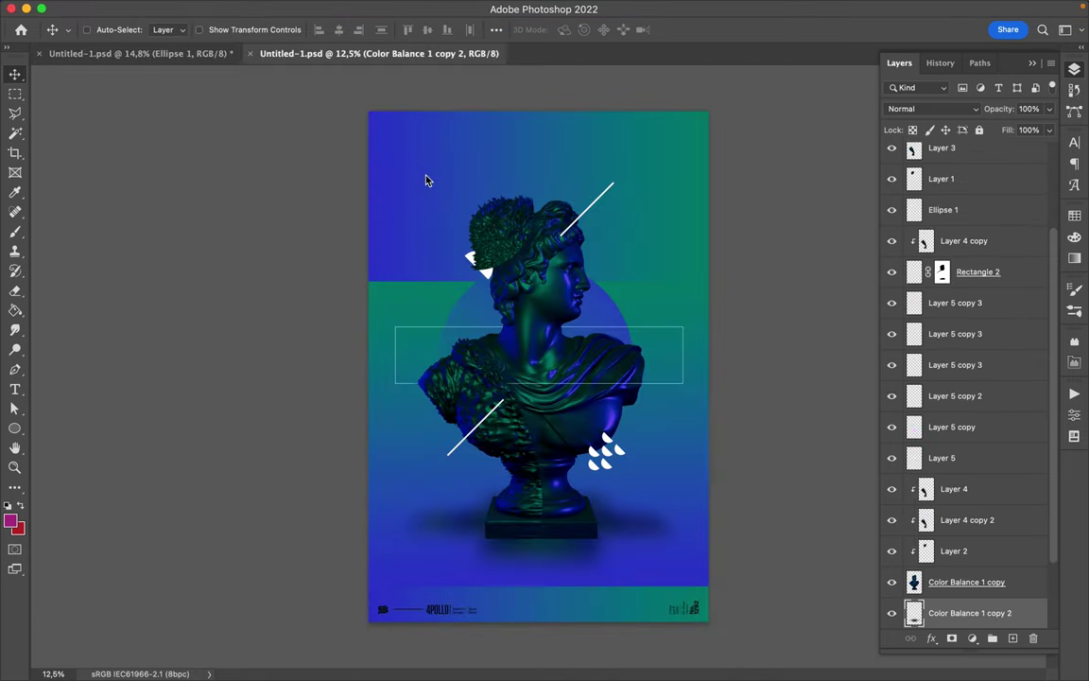
left_click_drag(580, 454, 558, 402)
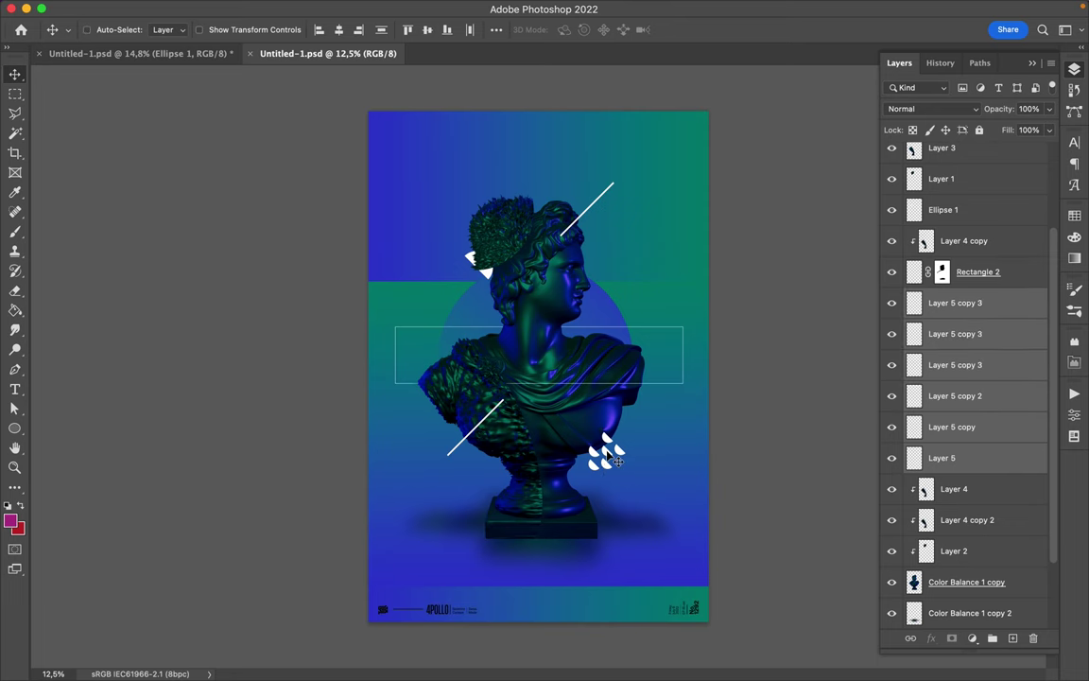
key("ctrl+Tab")
left_click_drag(511, 431, 459, 509)
key("Return")
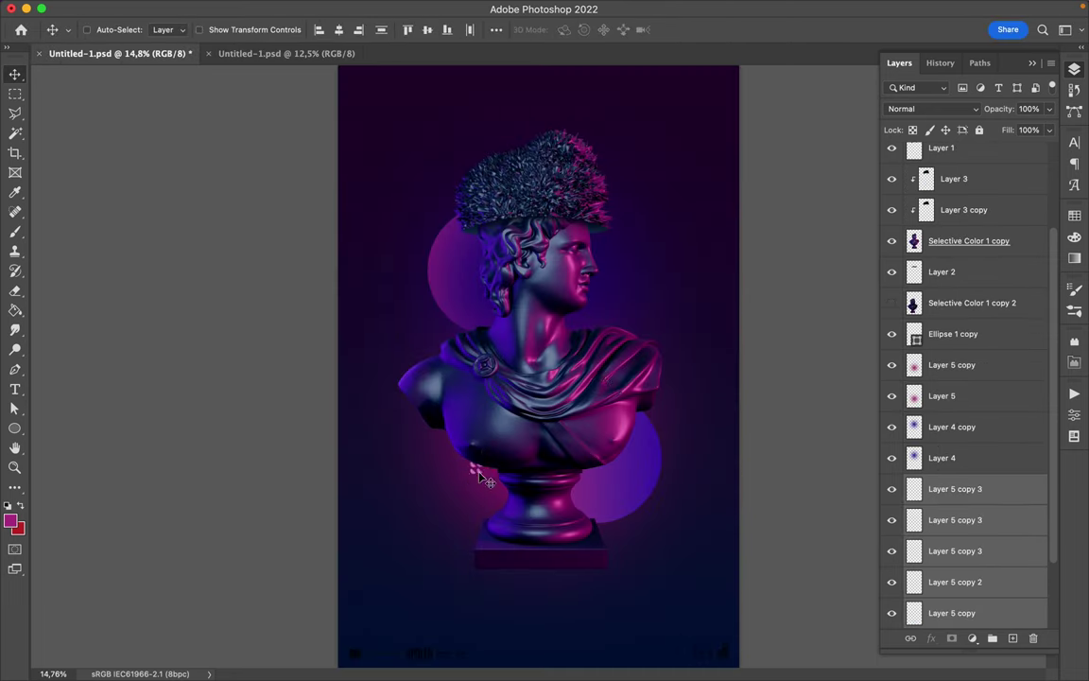
- Merge the copied petals into one cluster left of the pedestal
left_click_drag(457, 477, 458, 478)
scroll(534, 379, "up", 3)
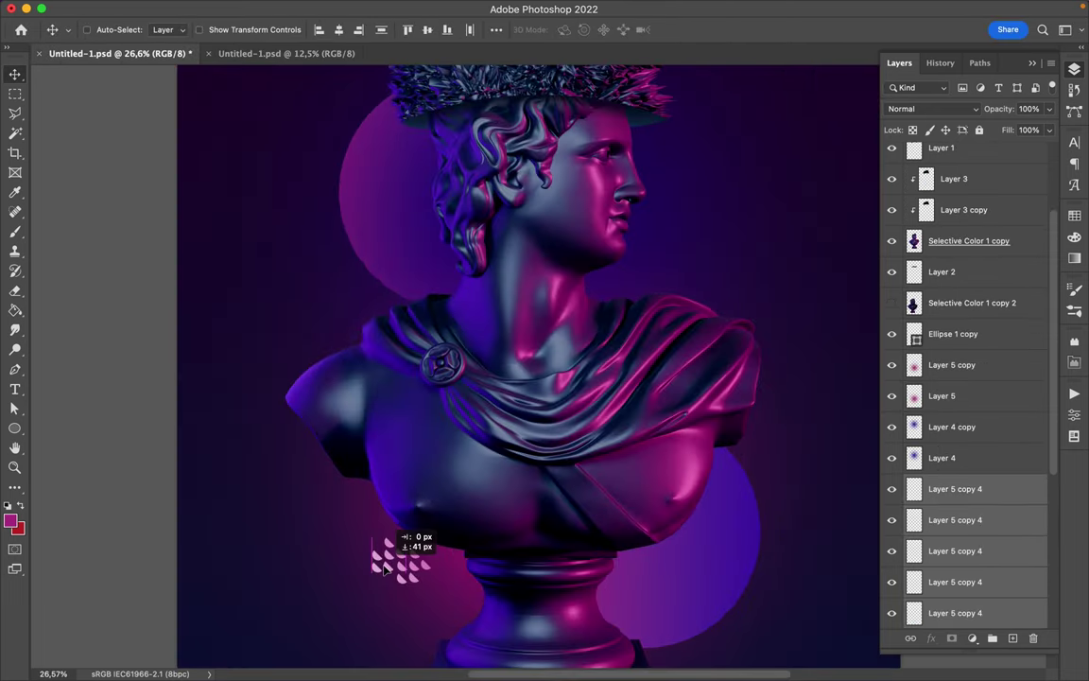
scroll(981, 491, "down", 5)
key("ctrl+e")
- Duplicate the petal cluster, rotate it 132° and place it beside the face
mouse_move(402, 563)
left_mouse_down()
mouse_move(444, 588)
mouse_move(668, 237)
left_mouse_up()
key("ctrl+t")
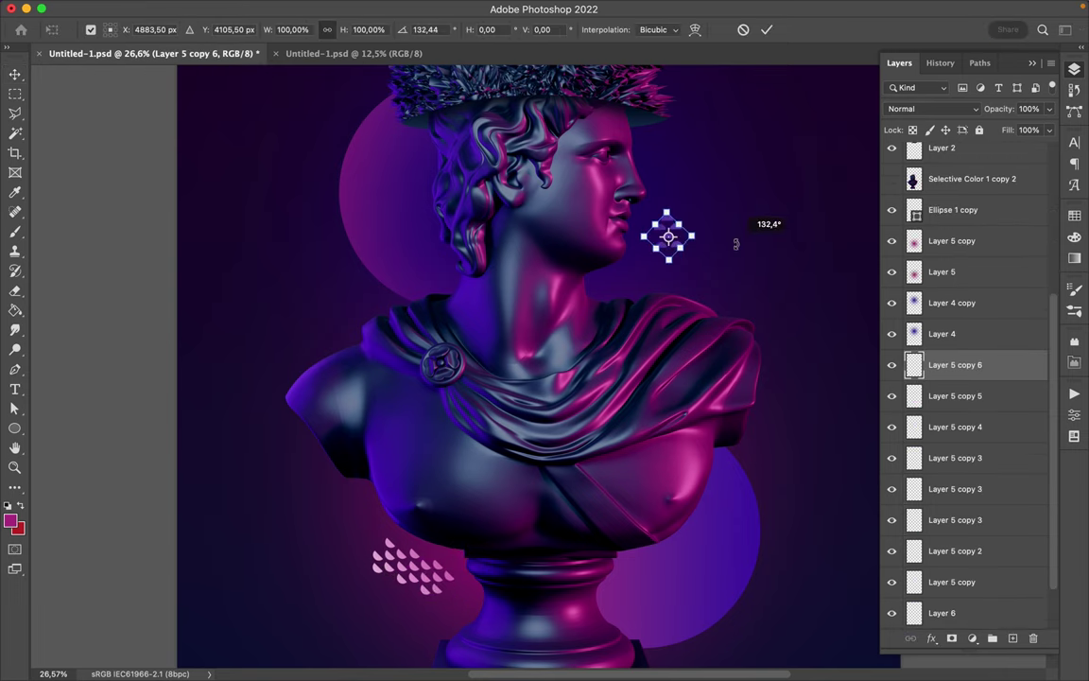
key("Return")
left_click_drag(711, 312, 702, 243)
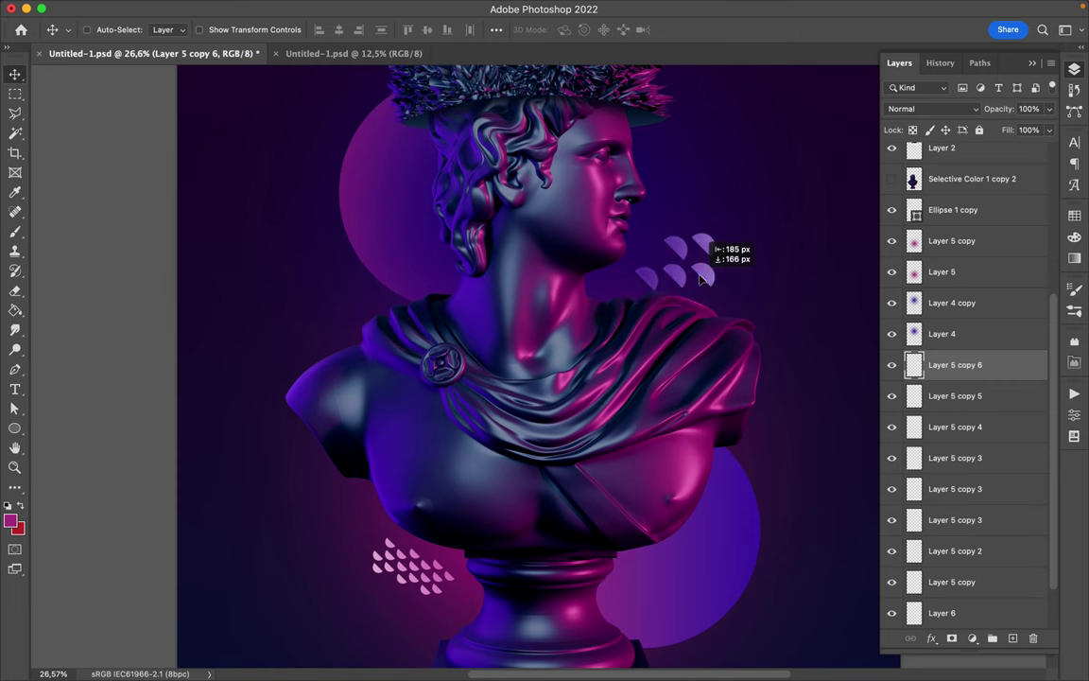
scroll(515, 265, "down", 2)
- Choose the shape tool with a white fill
key("u")
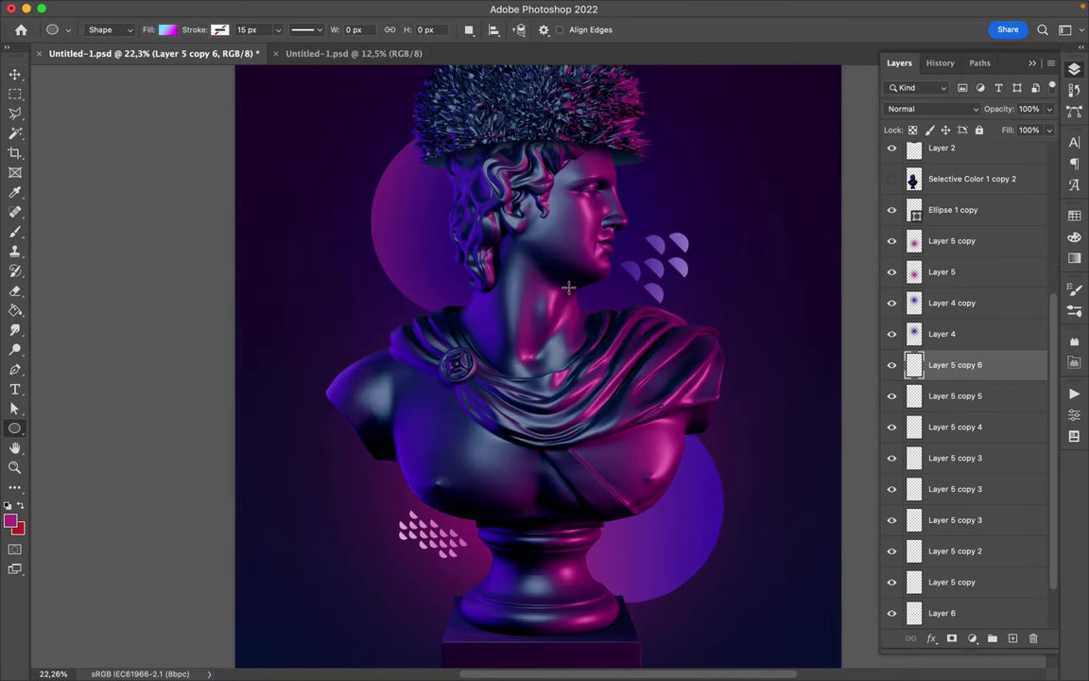
left_click(167, 29)
left_click(105, 59)
left_click(81, 105)
- Draw a wide white rectangle across the bust's shoulders and move it to the top of the stack
right_click(15, 427)
left_click(73, 425)
mouse_move(137, 241)
left_mouse_down()
mouse_move(510, 385)
mouse_move(755, 451)
left_mouse_up()
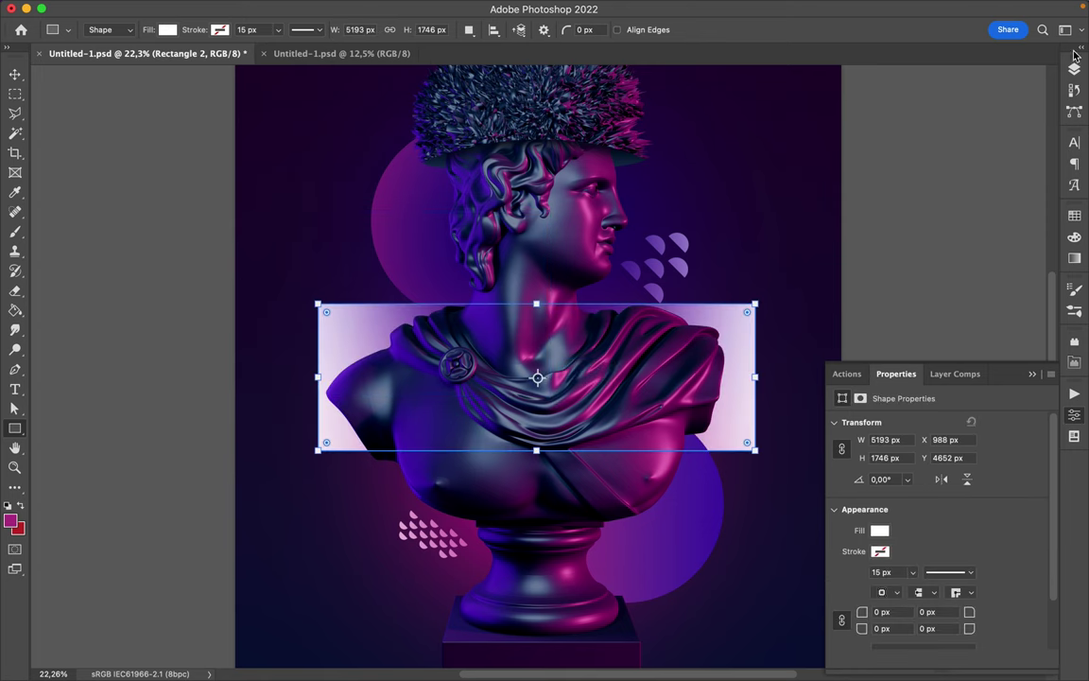
left_click(1074, 69)
left_click_drag(960, 206, 961, 231)
left_click_drag(950, 364, 950, 163)
left_click(625, 382)
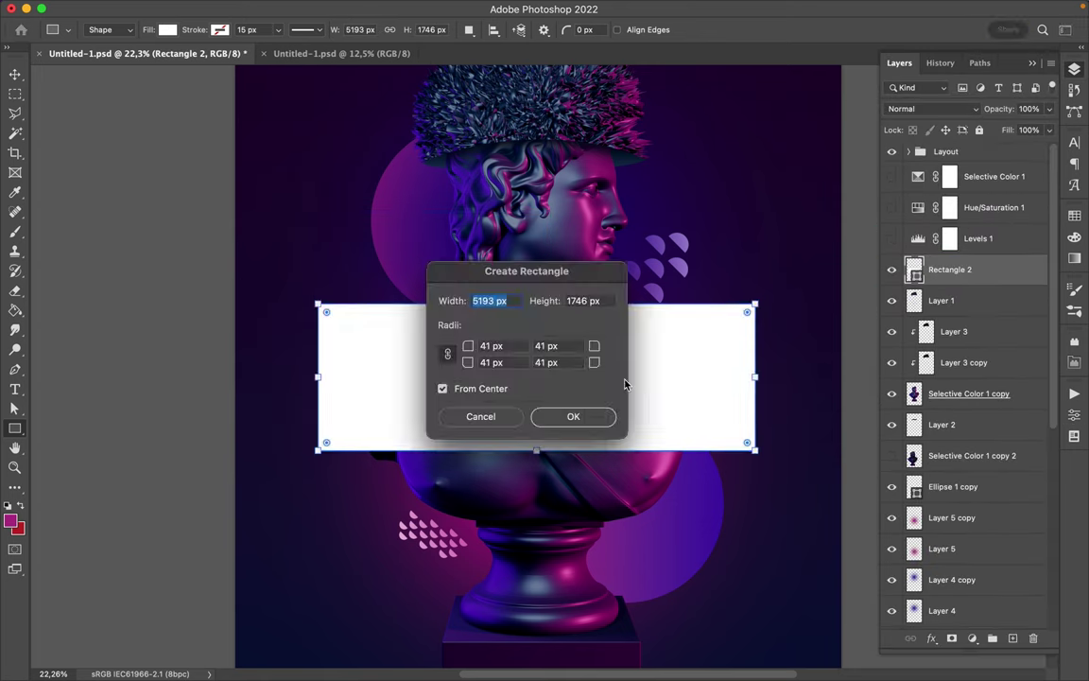
key("Escape")
- Duplicate the white band and convert the copy to a Smart Object
key("v")
left_click(351, 8)
key("Escape")
key("super+j")
left_click(350, 8)
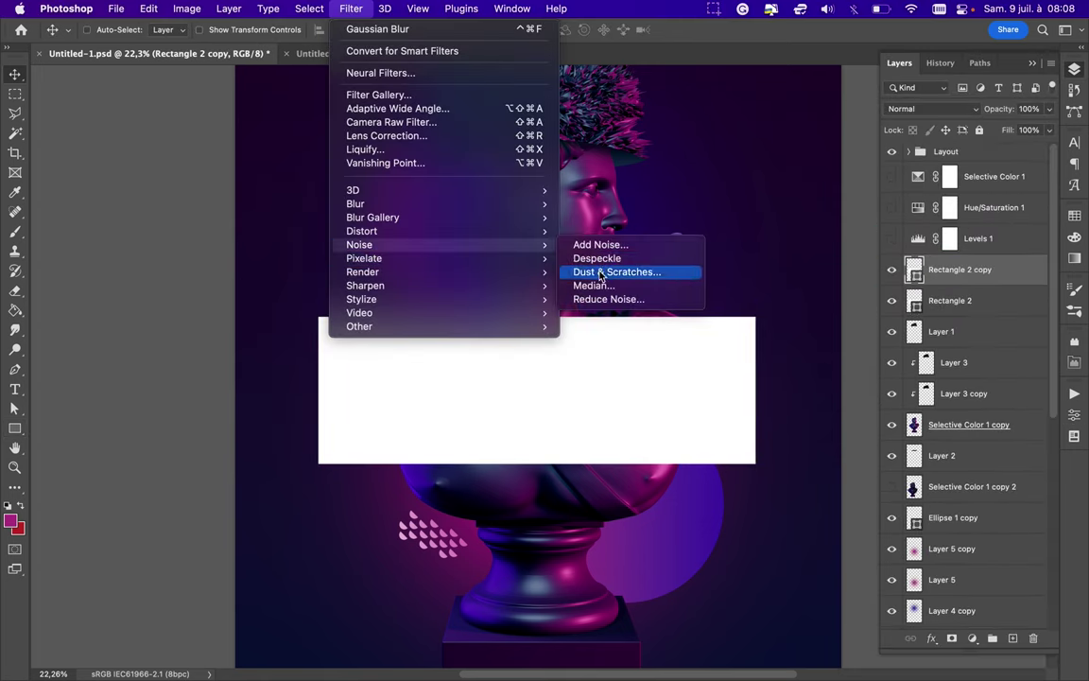
- Add 256% noise to the band copy and blend it in Hard Light at 27% fill
left_click(605, 244)
left_click(578, 260)
left_click_drag(39, 244, 94, 246)
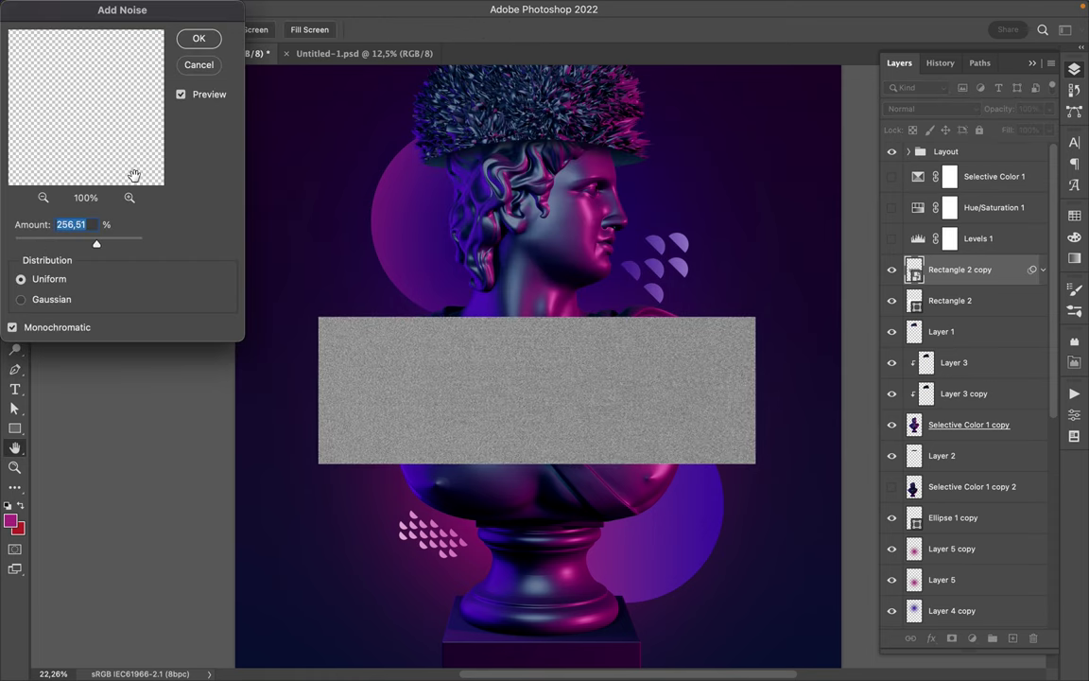
left_click(200, 40)
left_click(931, 108)
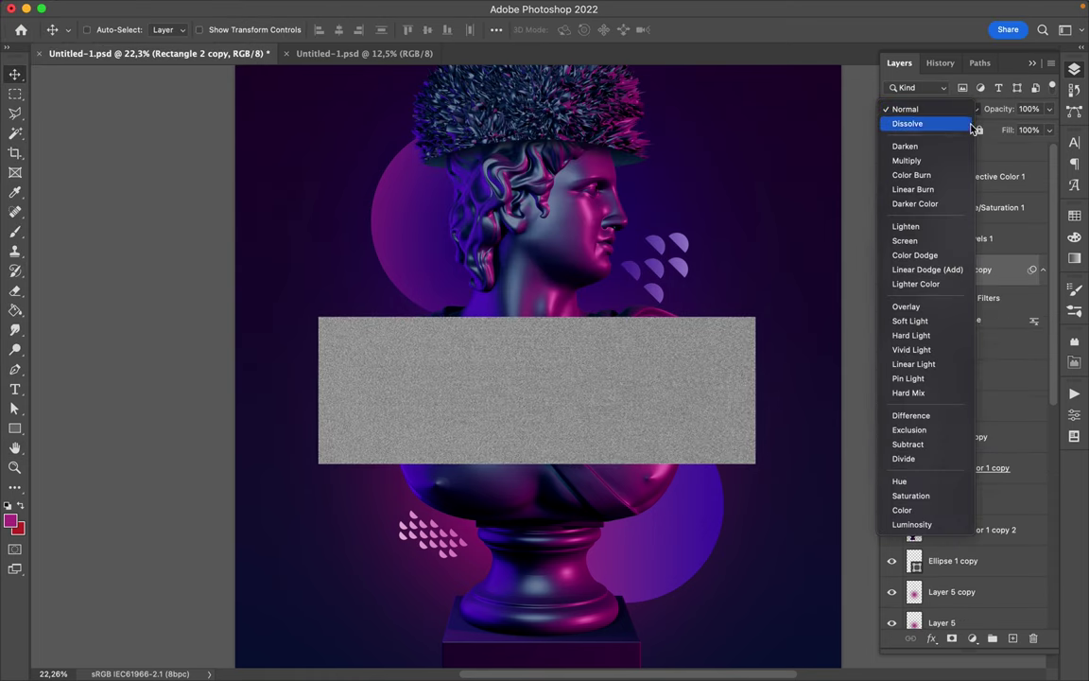
left_click(911, 335)
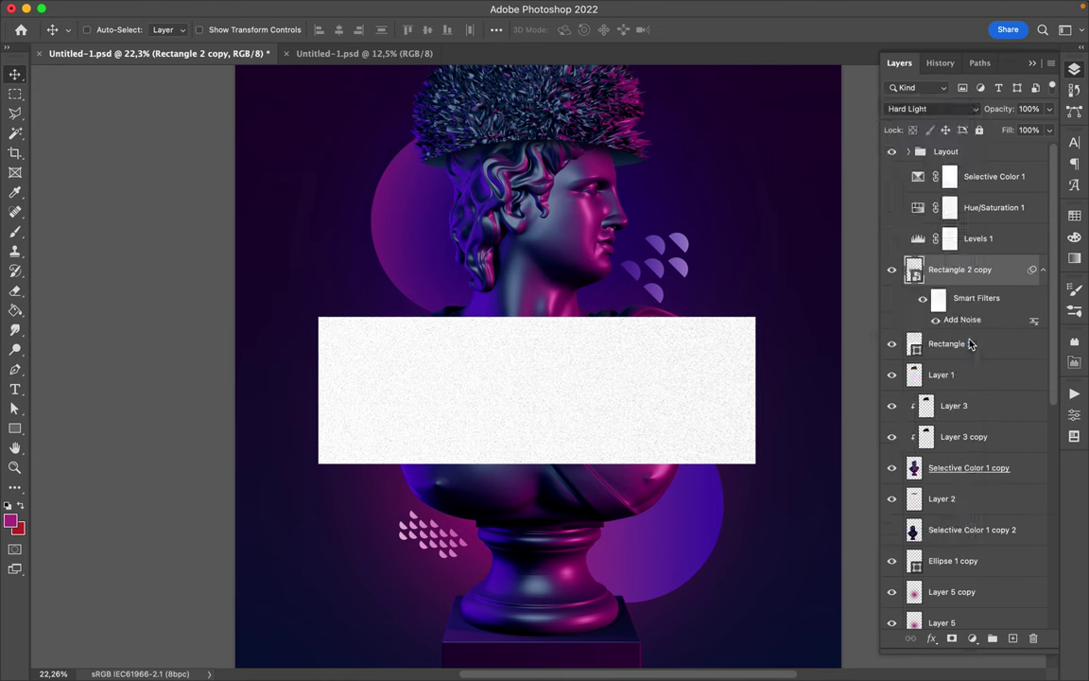
left_click_drag(1049, 130, 994, 151)
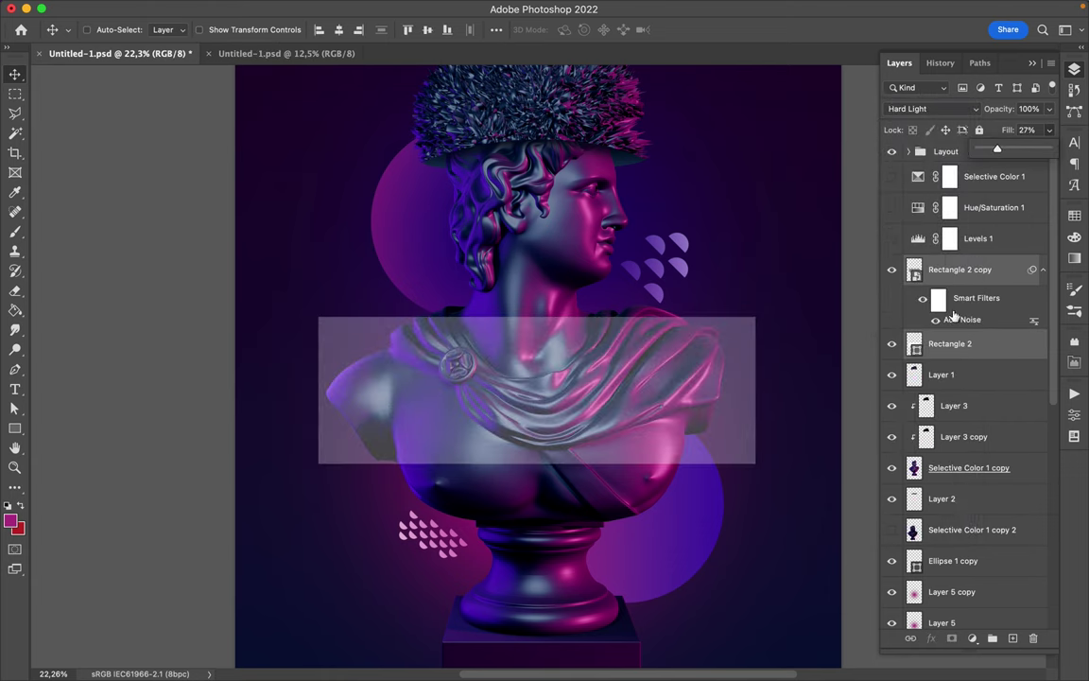
- Rasterize the noisy band copy and check the Rectangle 2 layers
left_click(16, 114)
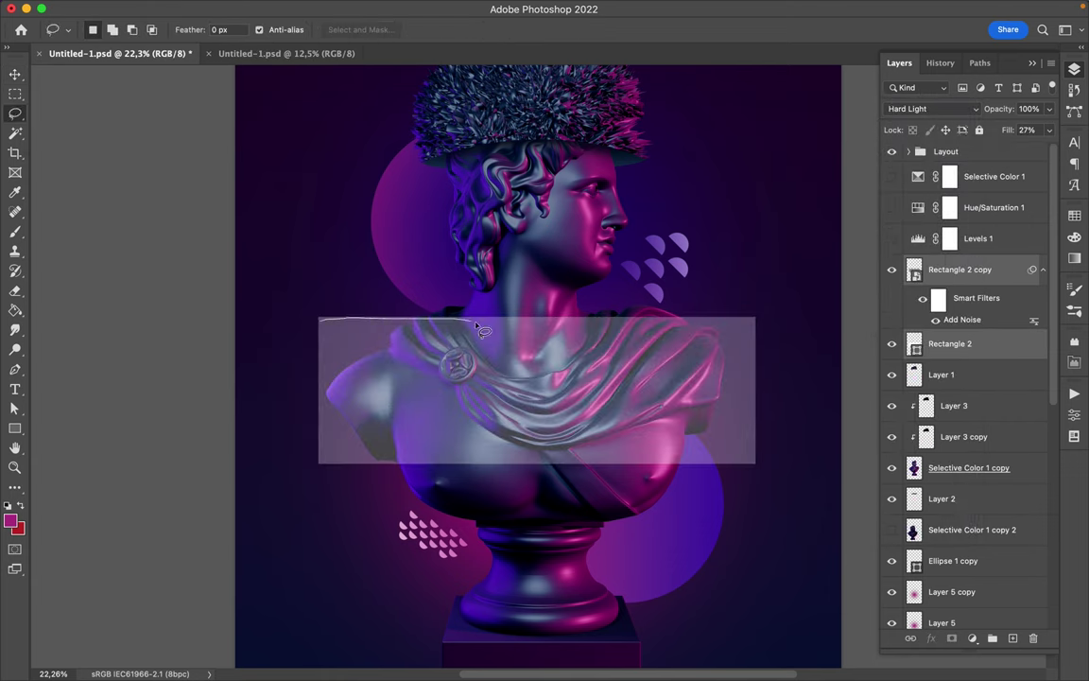
right_click(922, 269)
left_click(804, 627)
left_click(903, 304)
right_click(575, 331)
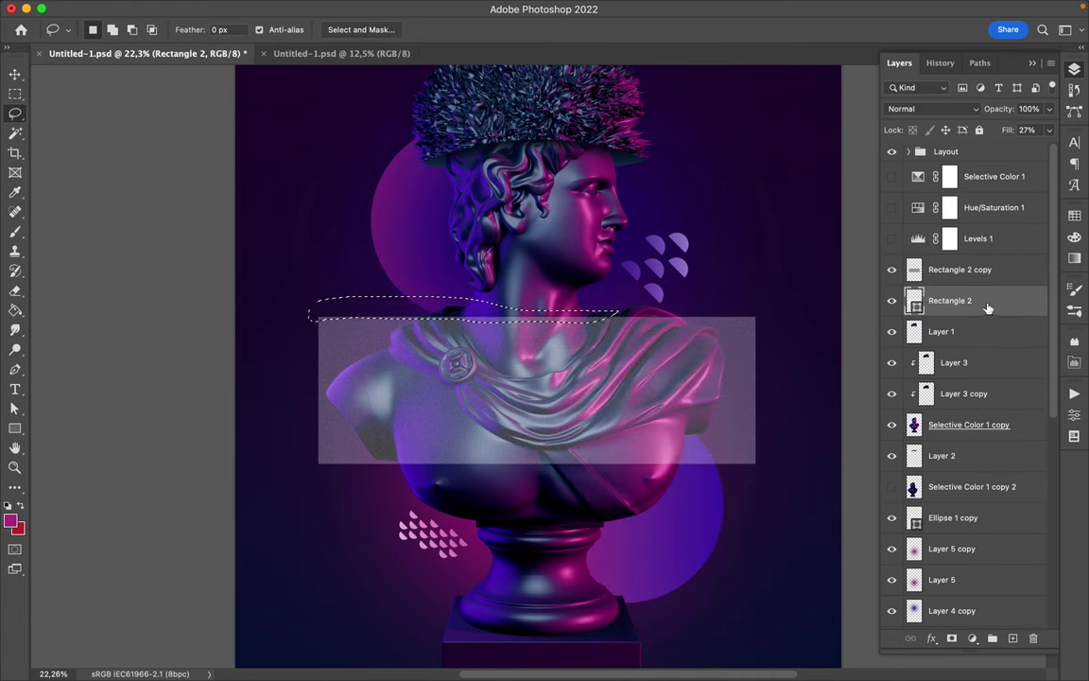
right_click(908, 301)
left_click(946, 270)
- Duplicate the noisy band and apply Mezzotint with Fine Dots to the copy
key("m")
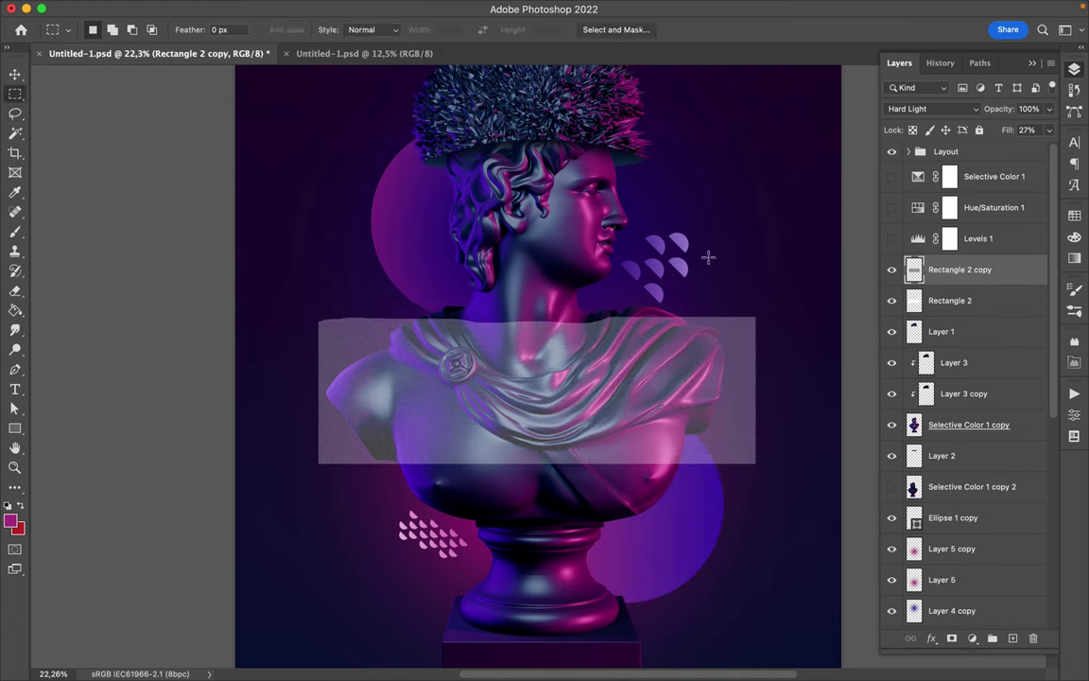
key("v")
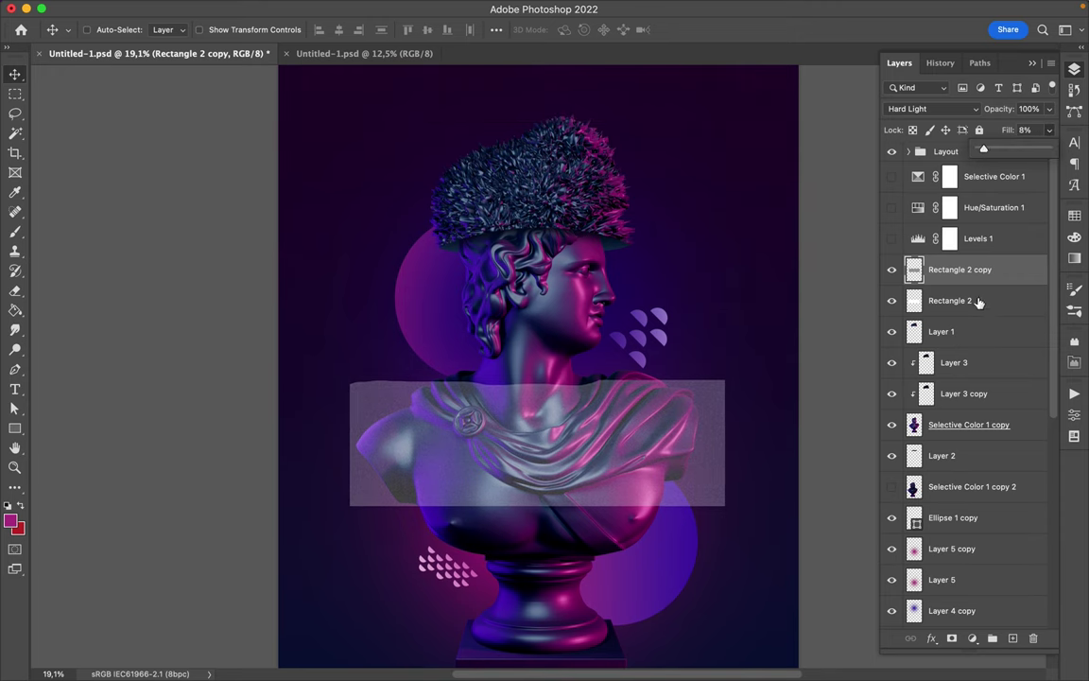
key("ctrl+j")
left_click(525, 8)
- Apply a Mezzotint filter with Fine Dots grain to the band copy
left_click(596, 319)
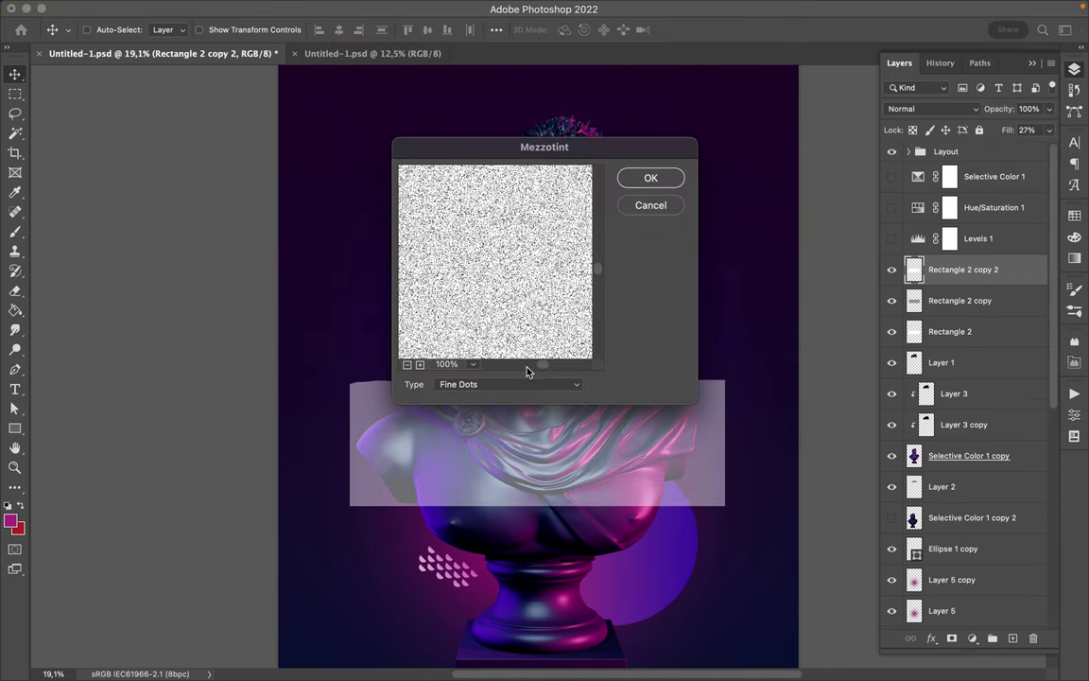
left_click(511, 384)
left_click(516, 508)
left_click(645, 180)
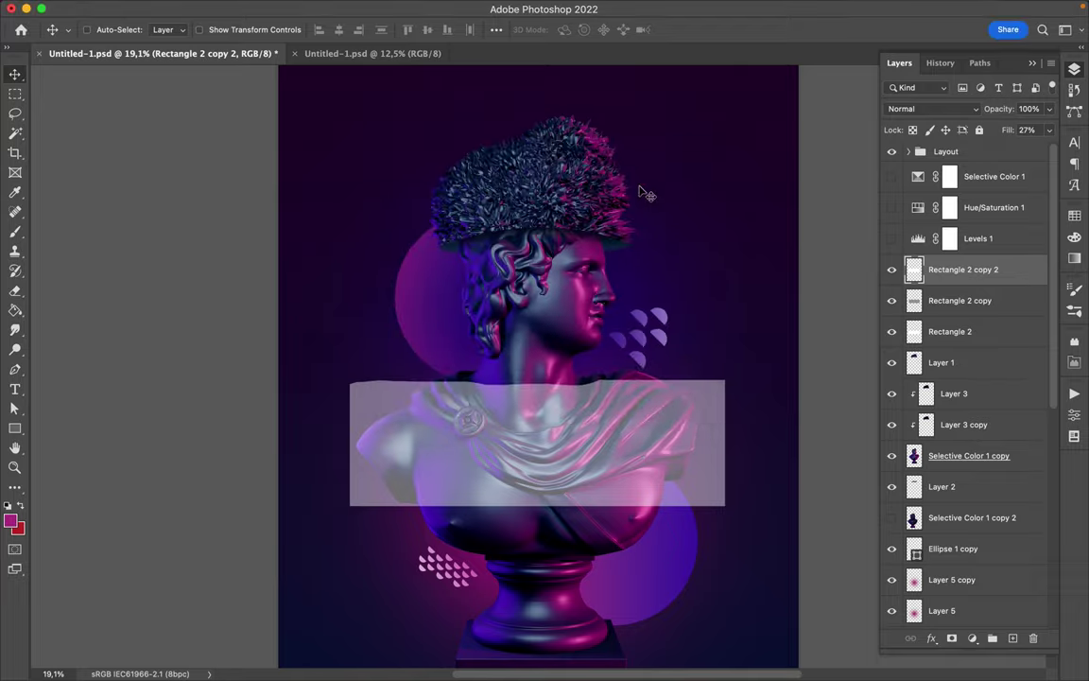
scroll(530, 435, "up", 5)
scroll(530, 435, "up", 3)
- Blend the grainy band copy in Divide mode at 23% fill
left_click(931, 109)
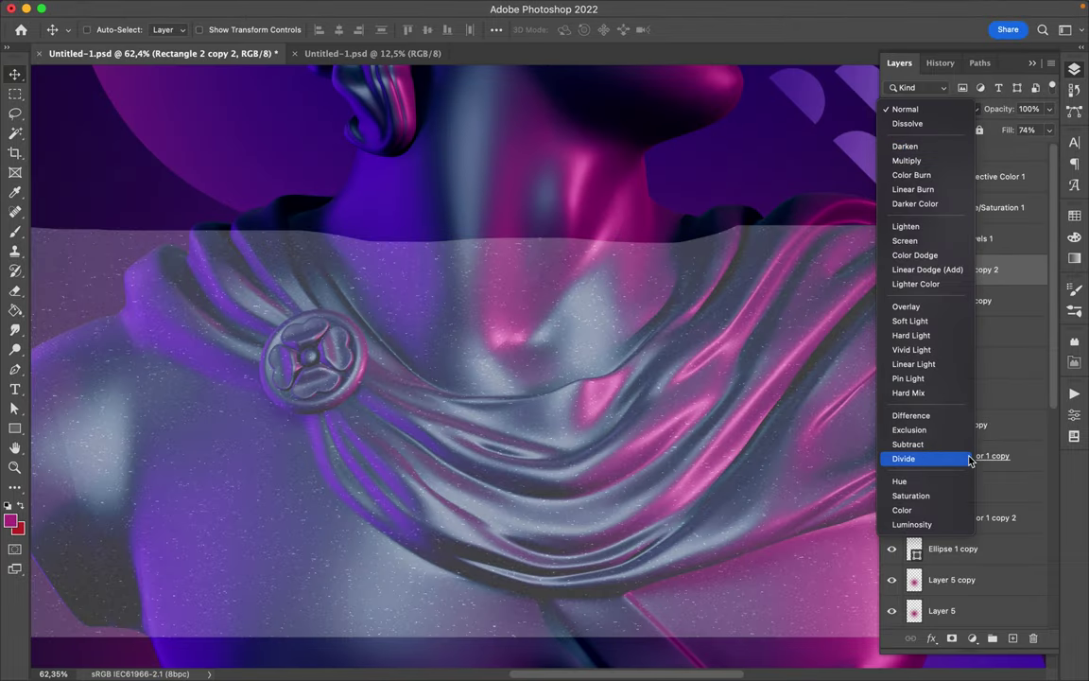
left_click(970, 460)
scroll(705, 393, "down", 4)
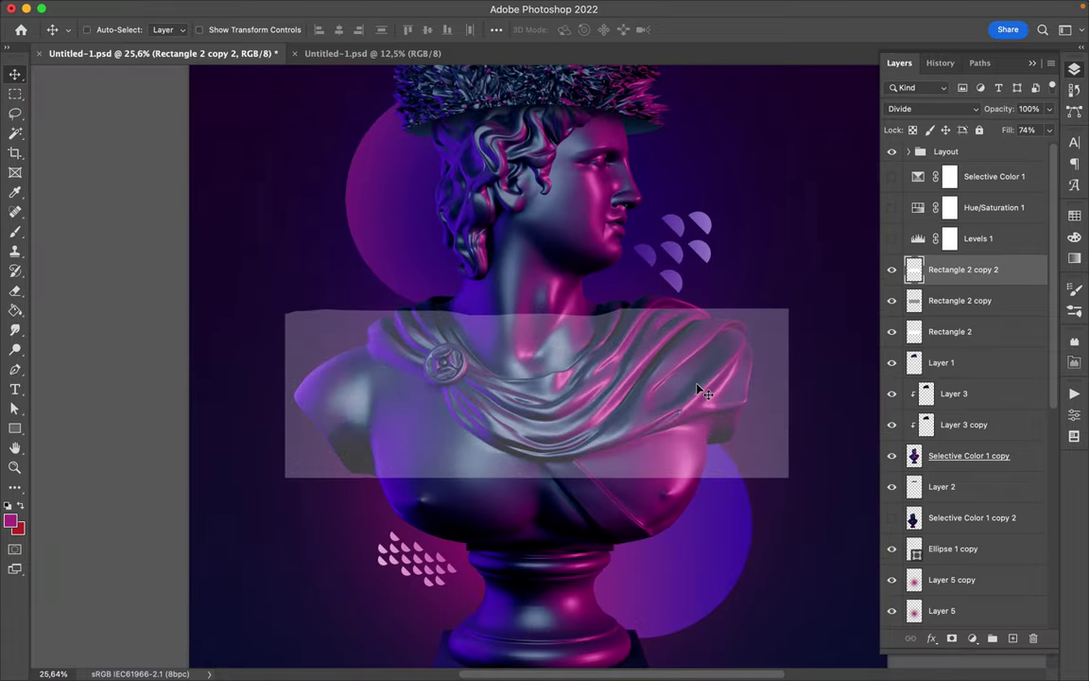
scroll(704, 393, "up", 3)
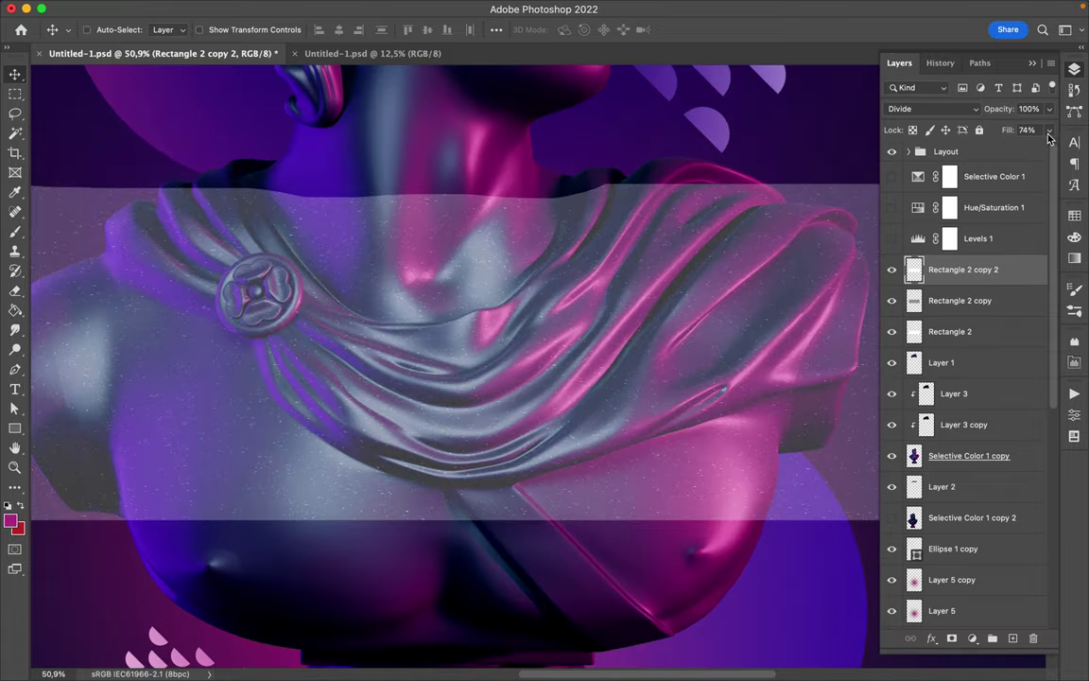
scroll(751, 165, "down", 4)
scroll(476, 359, "down", 1)
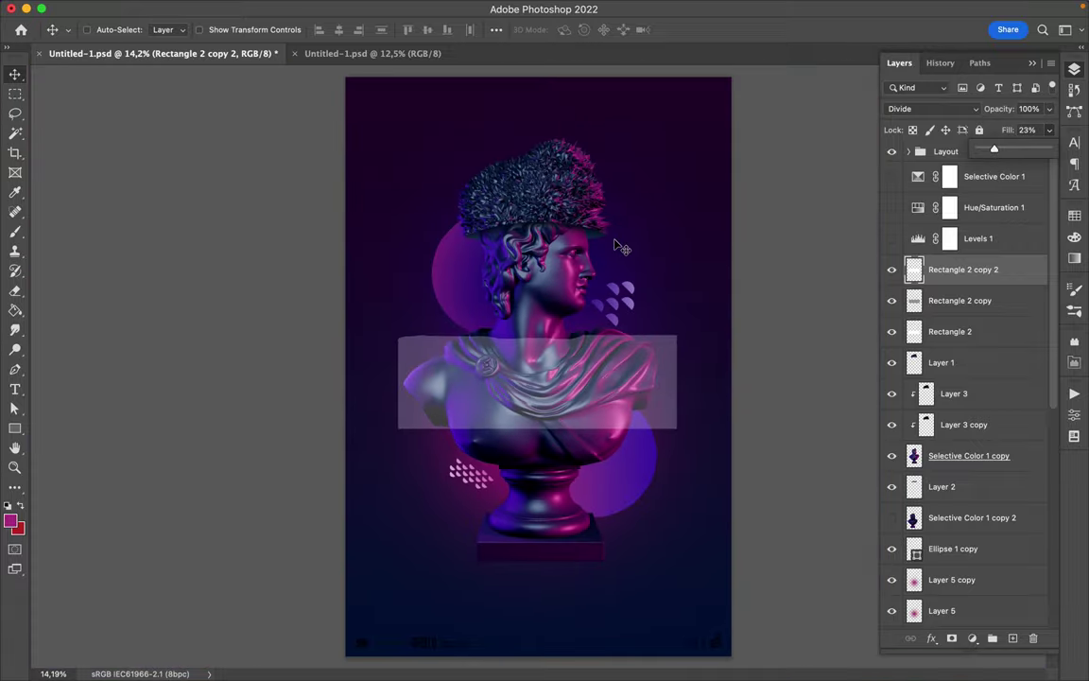
- Duplicate the three band layers and select a thin strip across the band
left_click(958, 333, "shift")
key("ctrl+j")
key("m")
left_click_drag(445, 364, 499, 372)
key("ctrl+shift+i")
- Trim the band copies to thin stripes and move them up beside the head
left_click(961, 301)
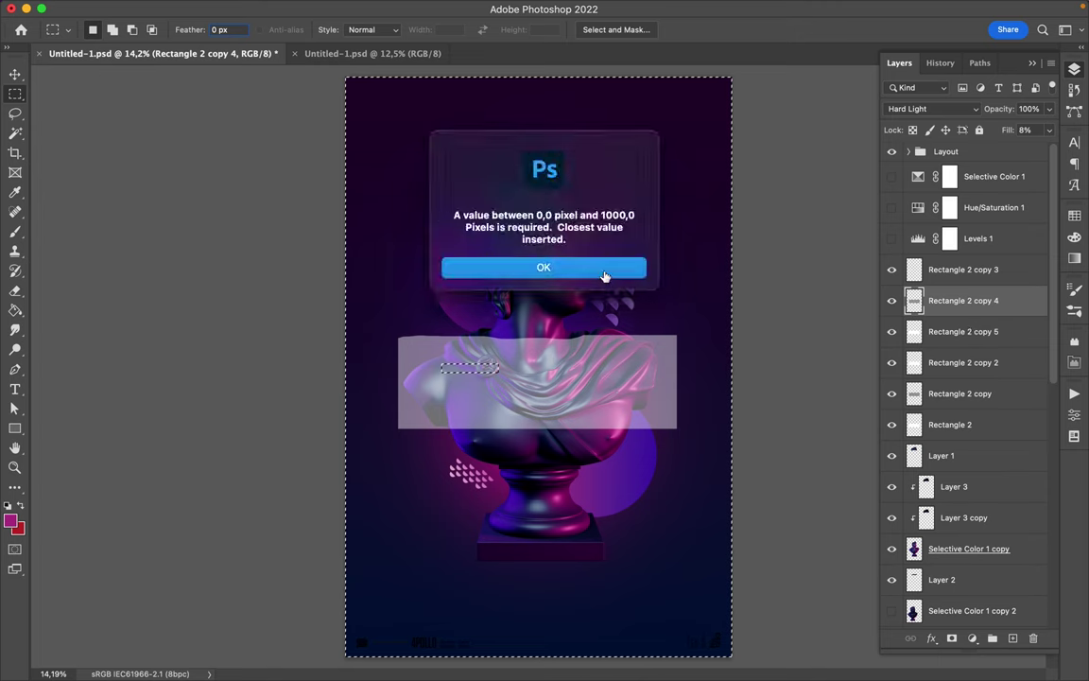
left_click(605, 274)
left_click(957, 331)
key("Return")
left_click(545, 267)
key("ctrl+d")
key("v")
left_click_drag(539, 378, 499, 284)
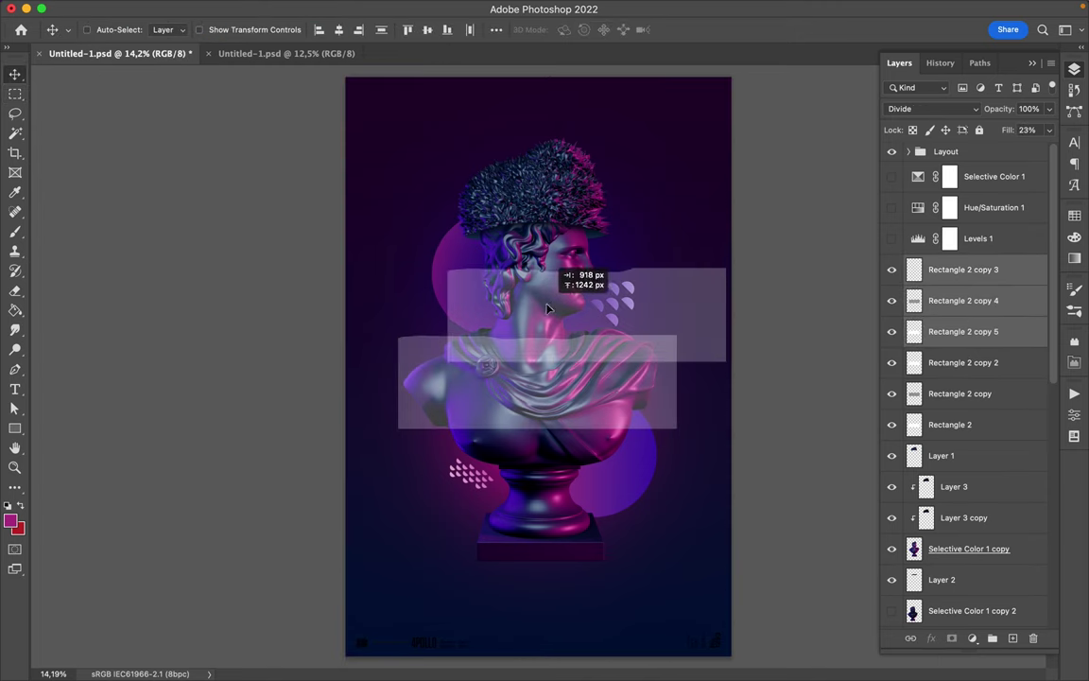
- Place the Rectangle 2 copy 3, 4 and 5 stripes higher beside the head
left_click(963, 269)
left_click(962, 301)
left_click(963, 331)
key("m")
key("v")
left_click_drag(492, 369, 499, 274, "alt")
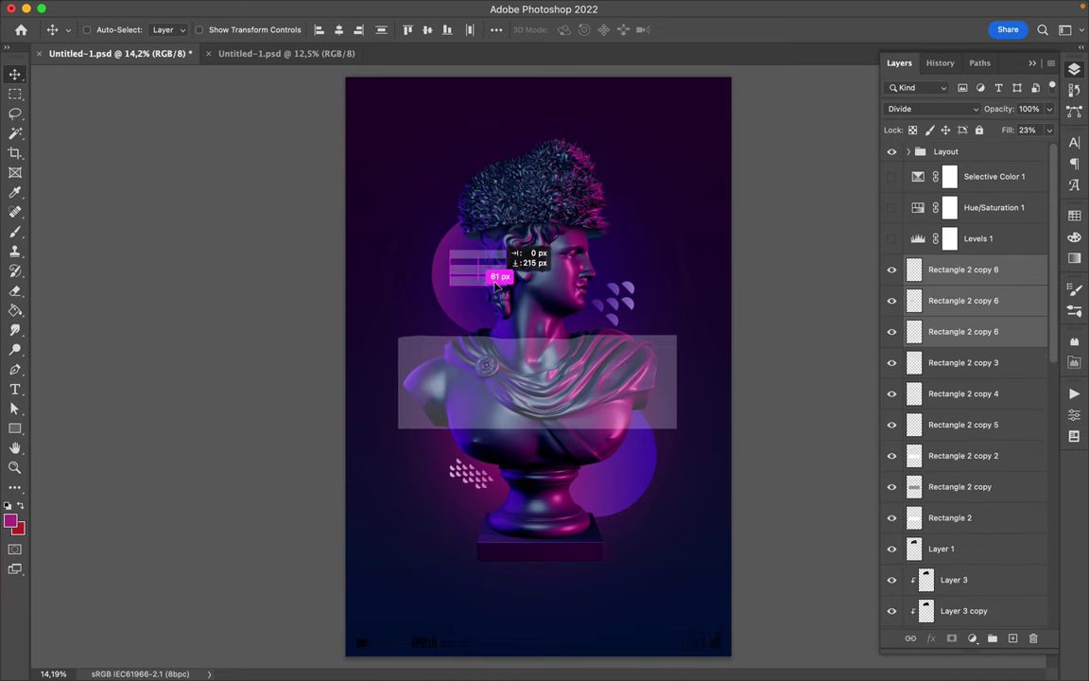
- Resize the group of stripe copies, then delete them all, keeping one band
left_click(962, 269)
scroll(963, 378, "down", 2)
left_click(963, 448, "shift")
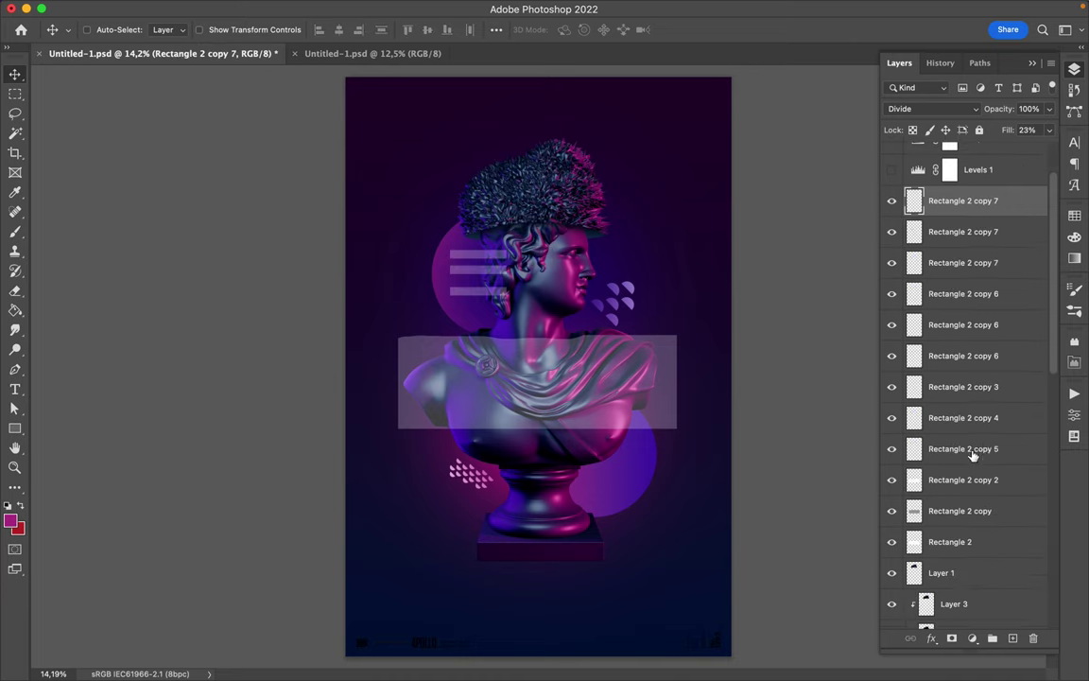
key("ctrl+t")
left_click_drag(451, 295, 463, 289)
key("Return")
key("Delete")
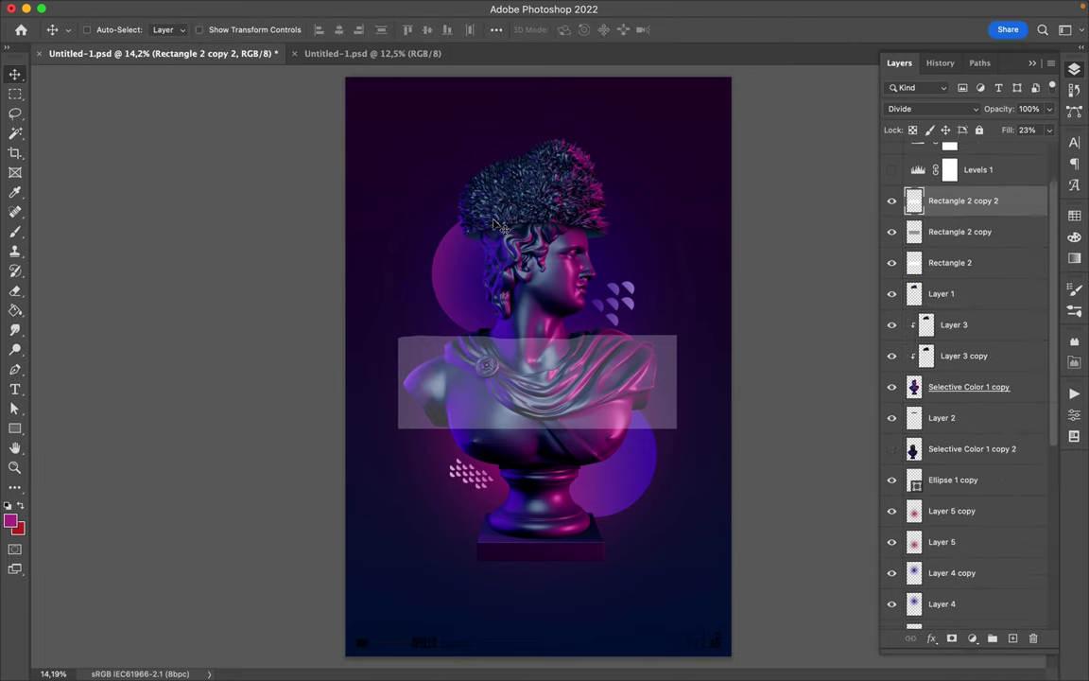
scroll(638, 173, "up", 2)
left_click(955, 511)
scroll(955, 454, "down", 4)
left_click(936, 437)
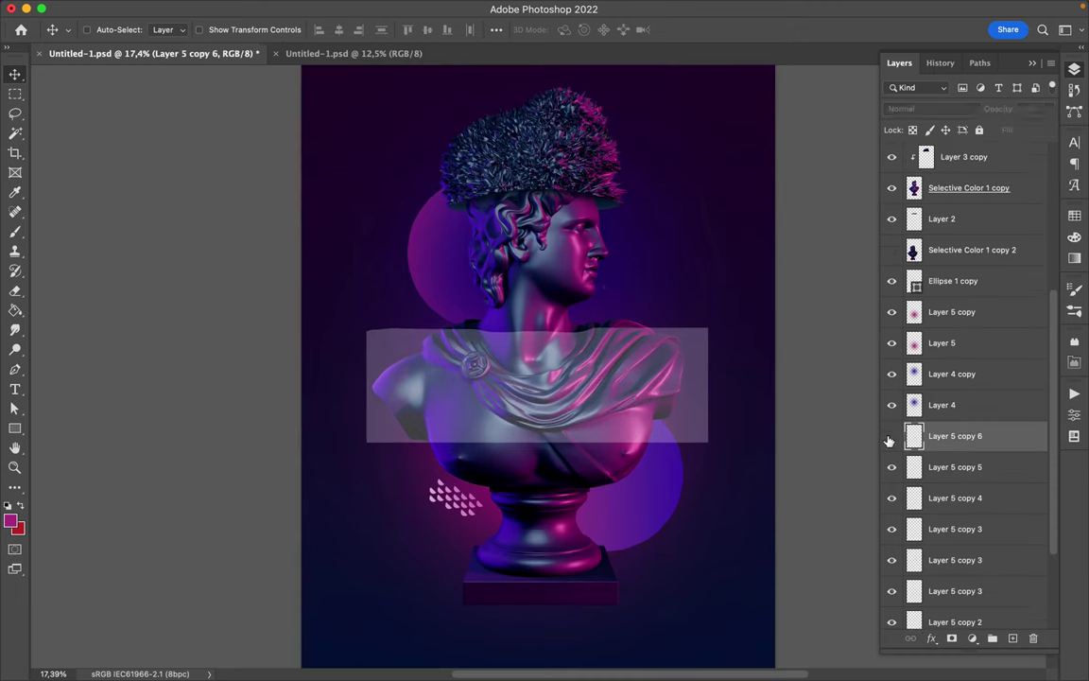
- Duplicate the Layer 5 copy 4 petal pattern down and to the left
left_click(983, 497)
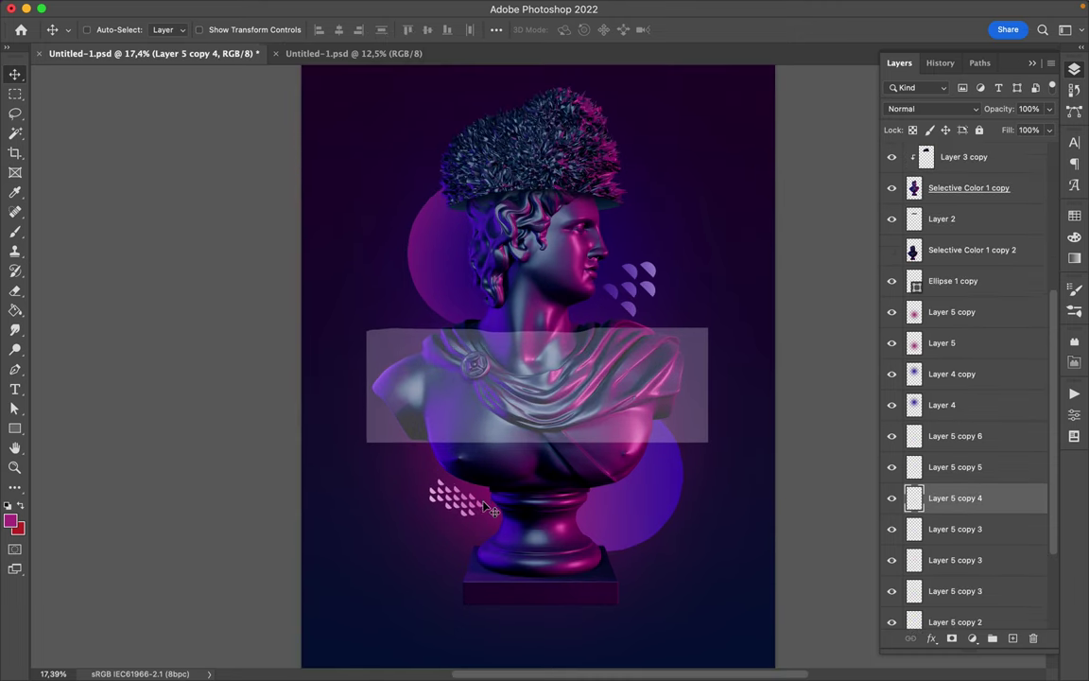
left_click_drag(475, 515, 429, 541)
scroll(535, 389, "down", 1)
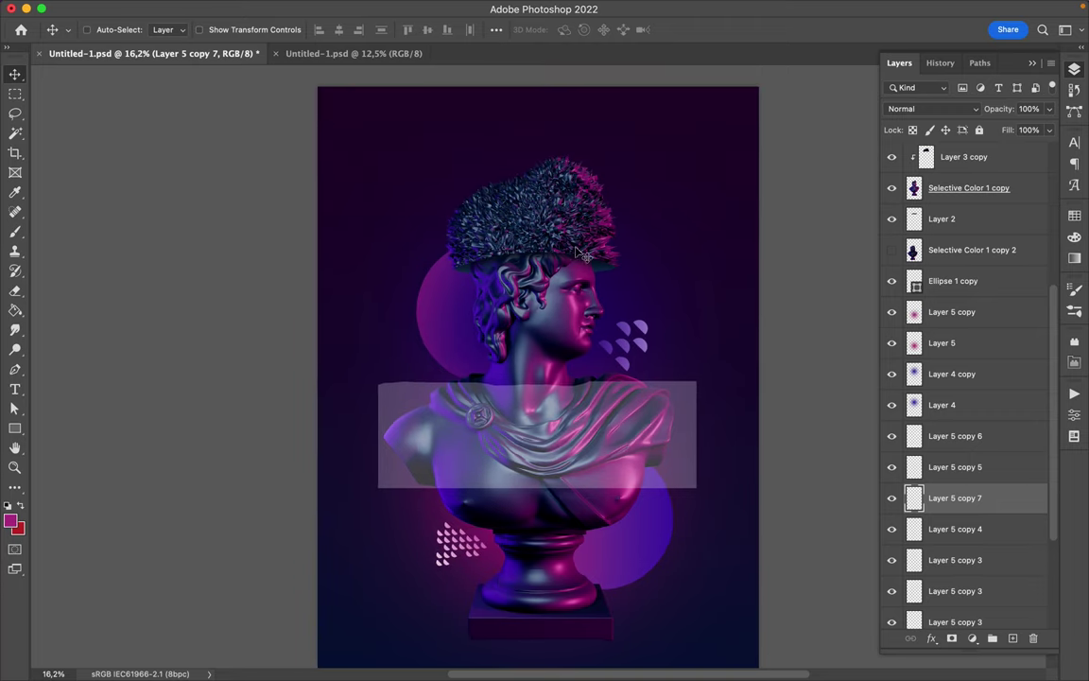
- Add pink glow copies above the band, one in Linear Dodge (Add), plus a Layer 4 copy
left_click_drag(951, 311, 955, 267)
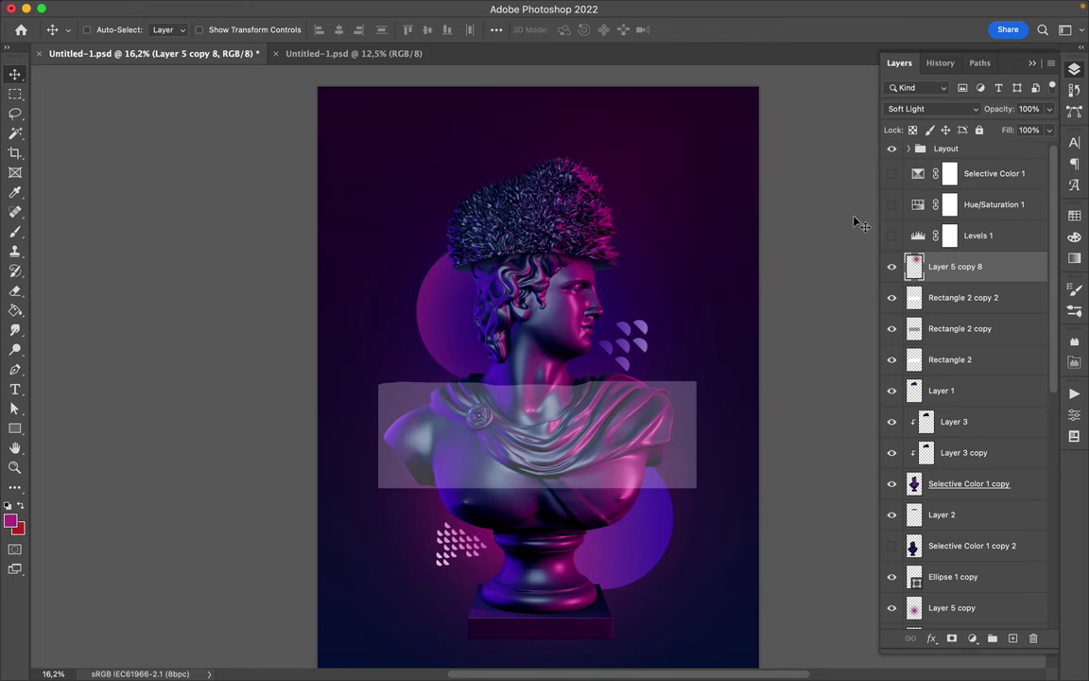
left_click(932, 109)
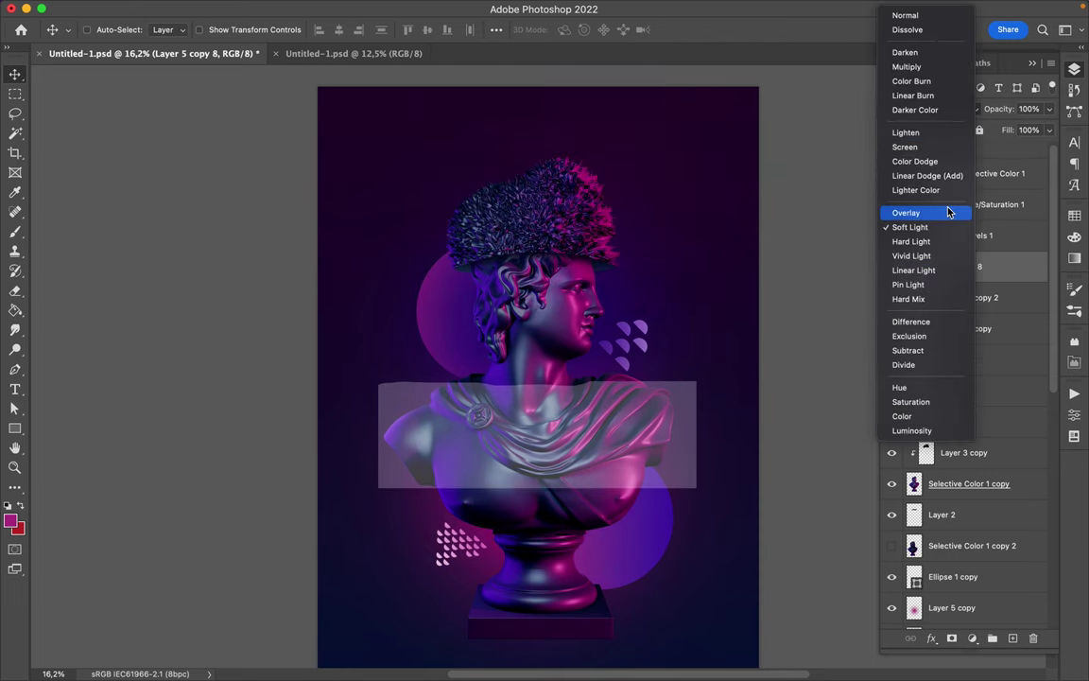
left_click(851, 152)
left_click_drag(453, 337, 440, 293)
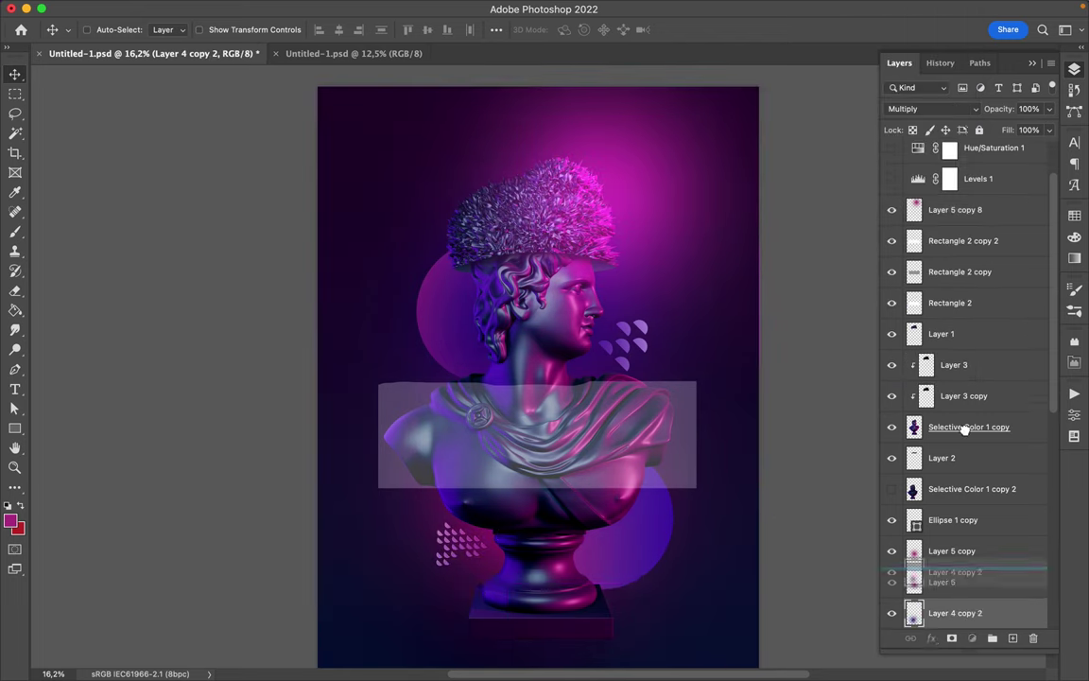
left_click_drag(951, 613, 950, 248)
left_click(931, 109)
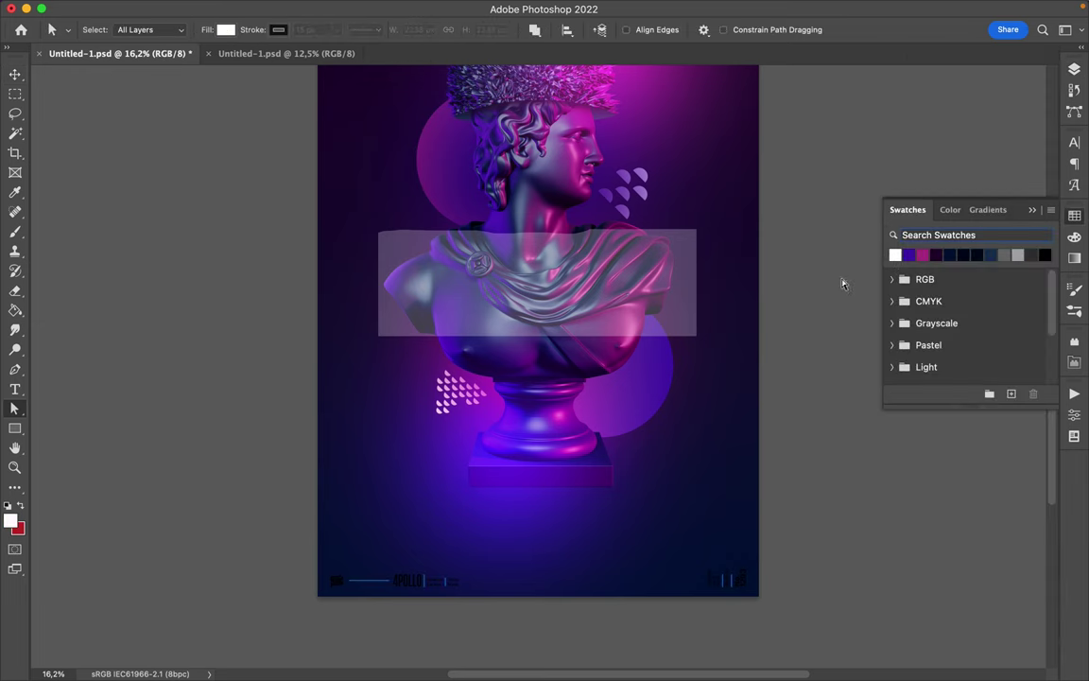
- Draw a white Rectangle 3 clipped to the Monogramme logo to whiten it
key("F7")
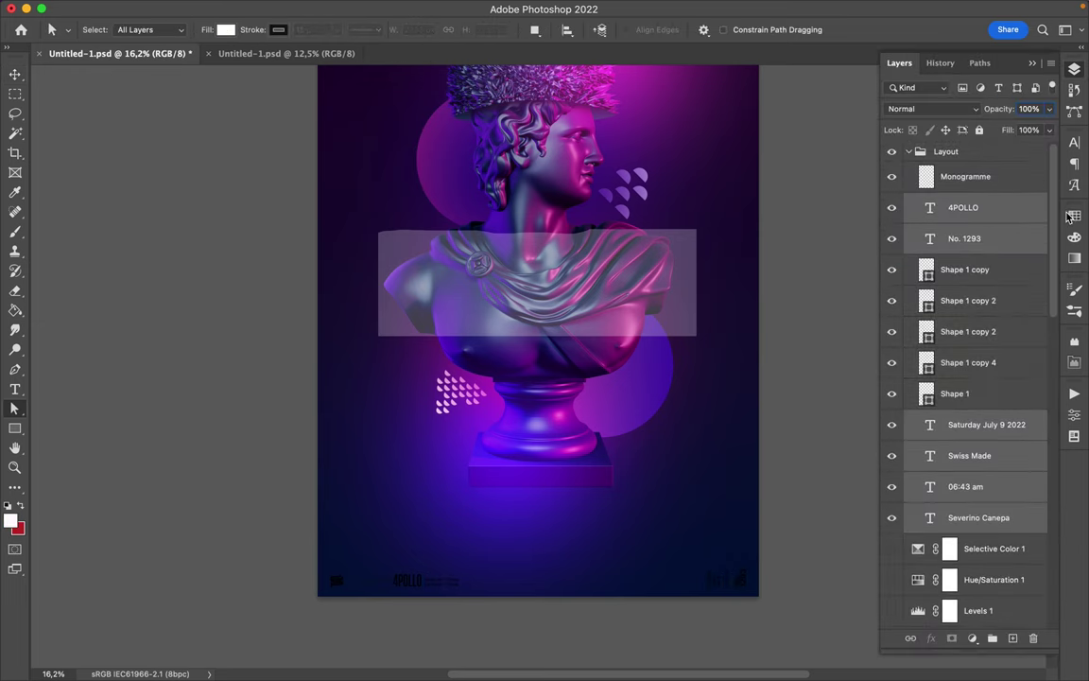
left_click(964, 270)
left_click(955, 393, "shift")
left_click(225, 30)
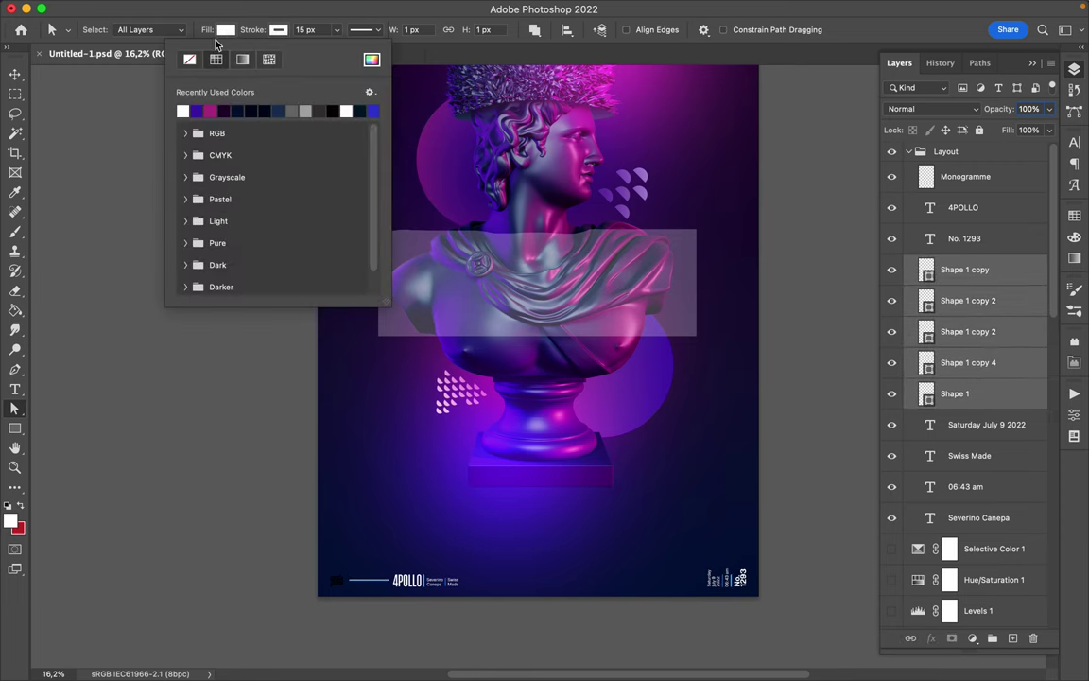
left_click(965, 176)
left_click_drag(319, 568, 359, 594)
key("ctrl+alt+g")
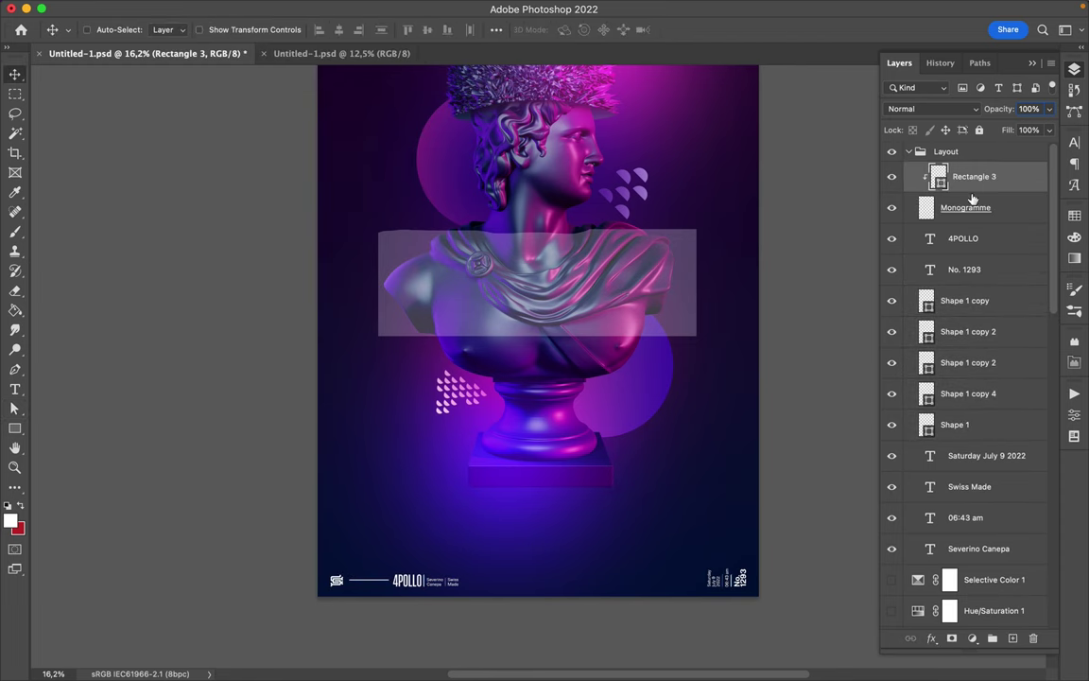
- Select the Layer 4 copy and Layer 5 copy glow layers, then save the poster
scroll(531, 345, "up", 2)
scroll(568, 369, "up", 3)
scroll(591, 384, "up", 3)
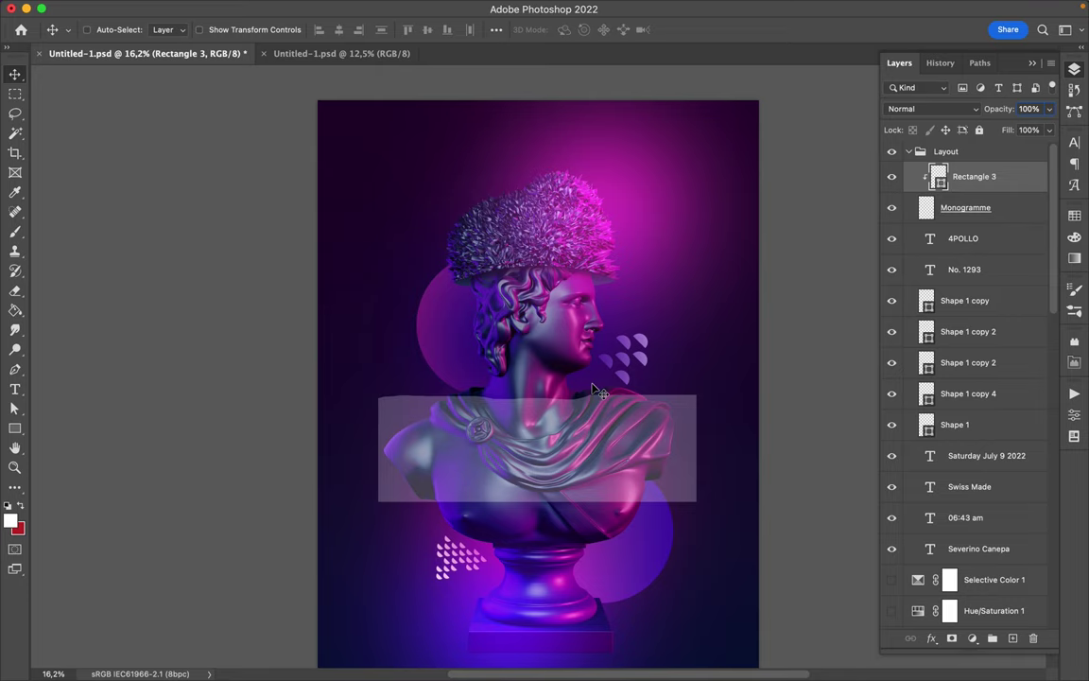
scroll(532, 352, "down", 2)
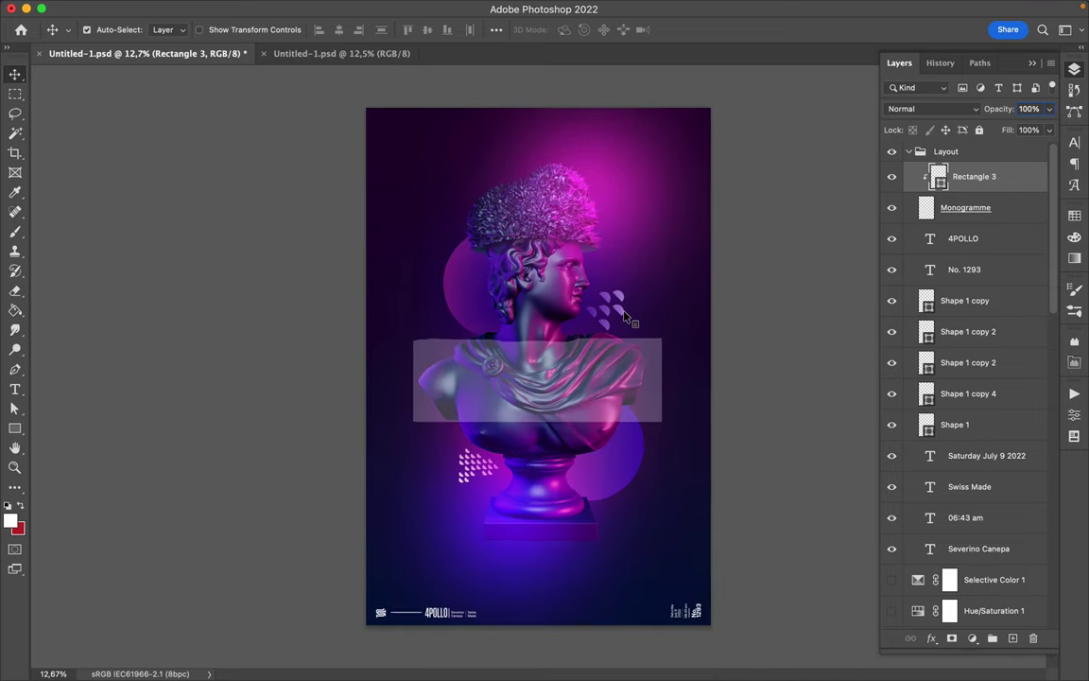
left_click(568, 287, "ctrl")
left_click(616, 318, "ctrl+shift")
left_click(623, 321, "ctrl")
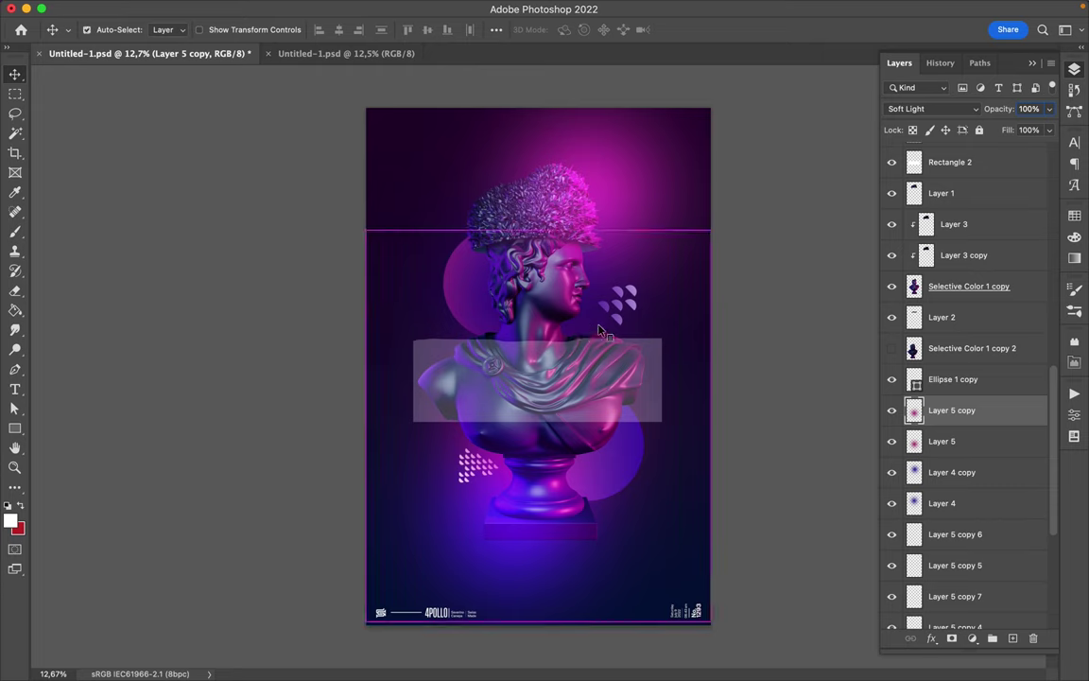
left_click(431, 434, "ctrl")
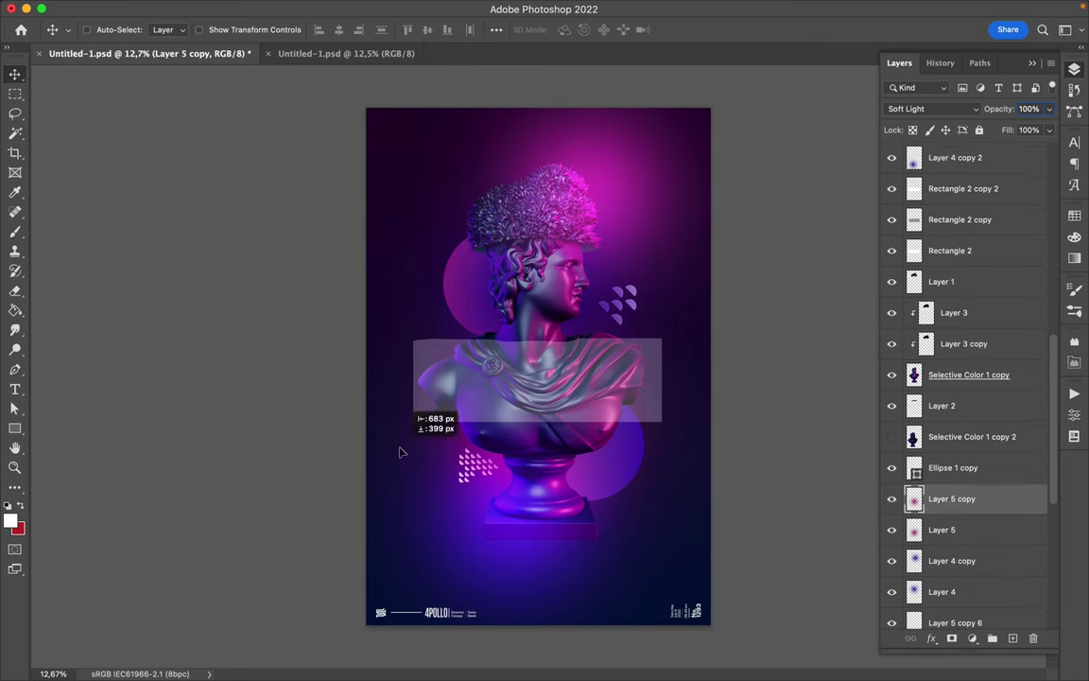
key("ctrl+s")
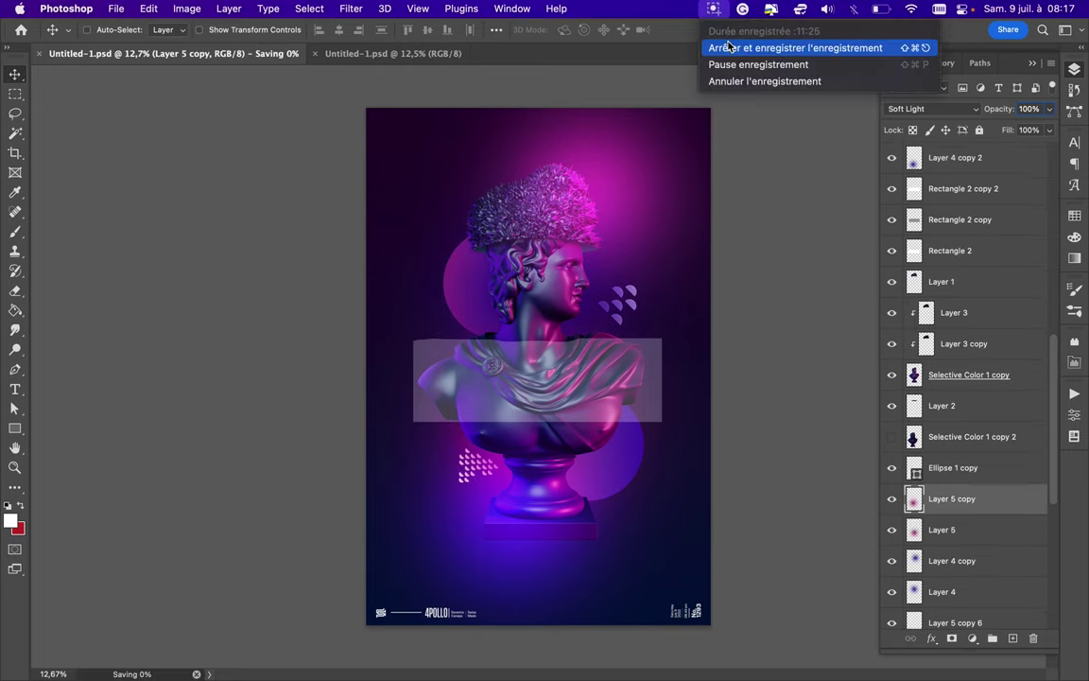